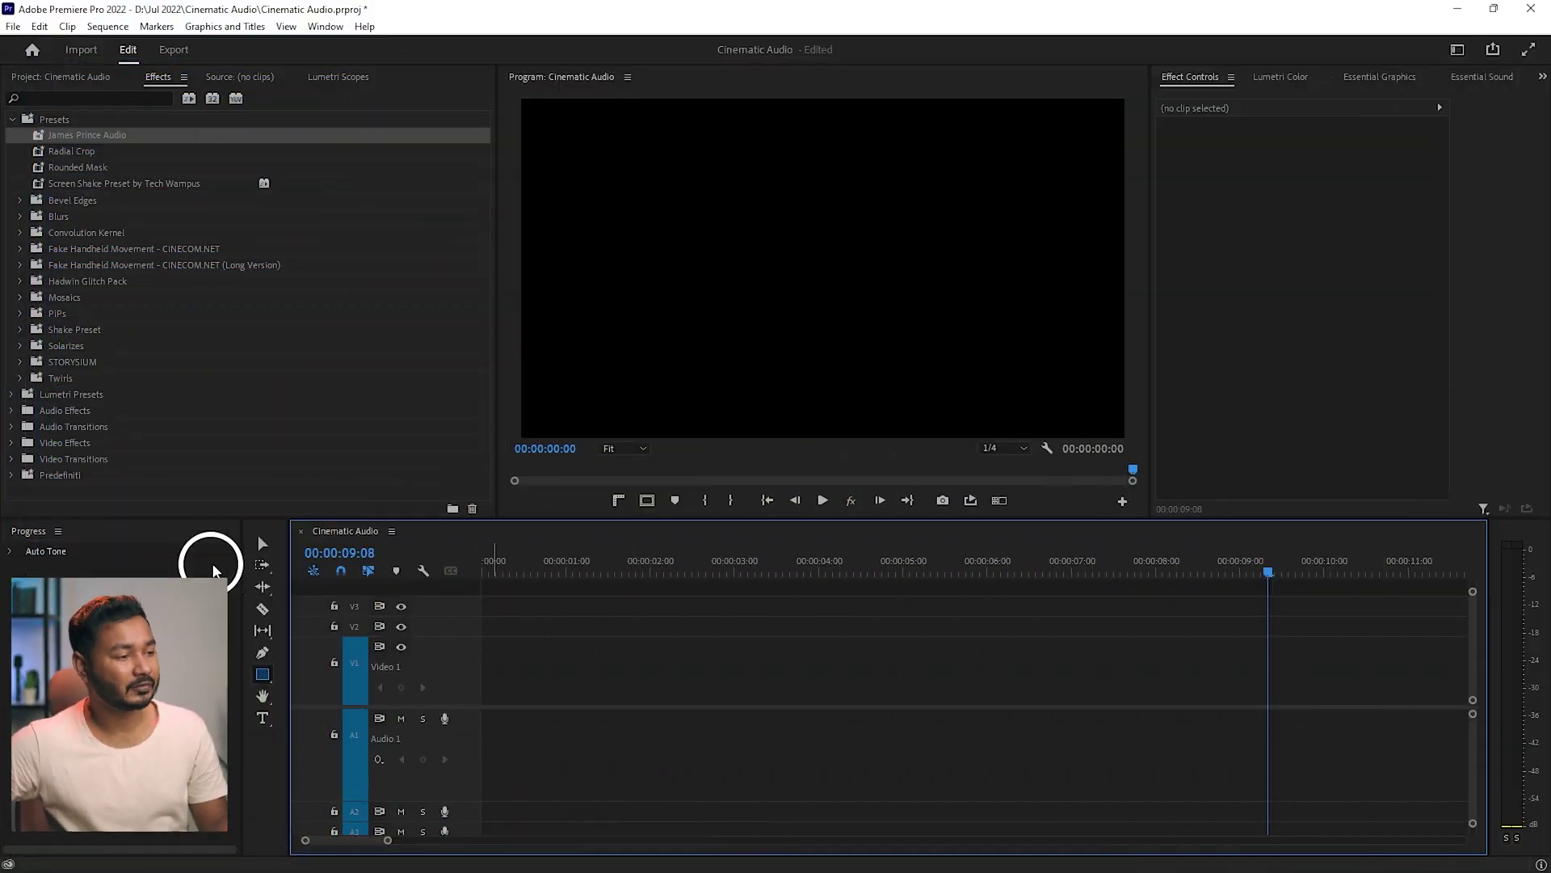
Step: Choose the Rectangle Tool from the shape tool flyout in the Tools panel
click(260, 539)
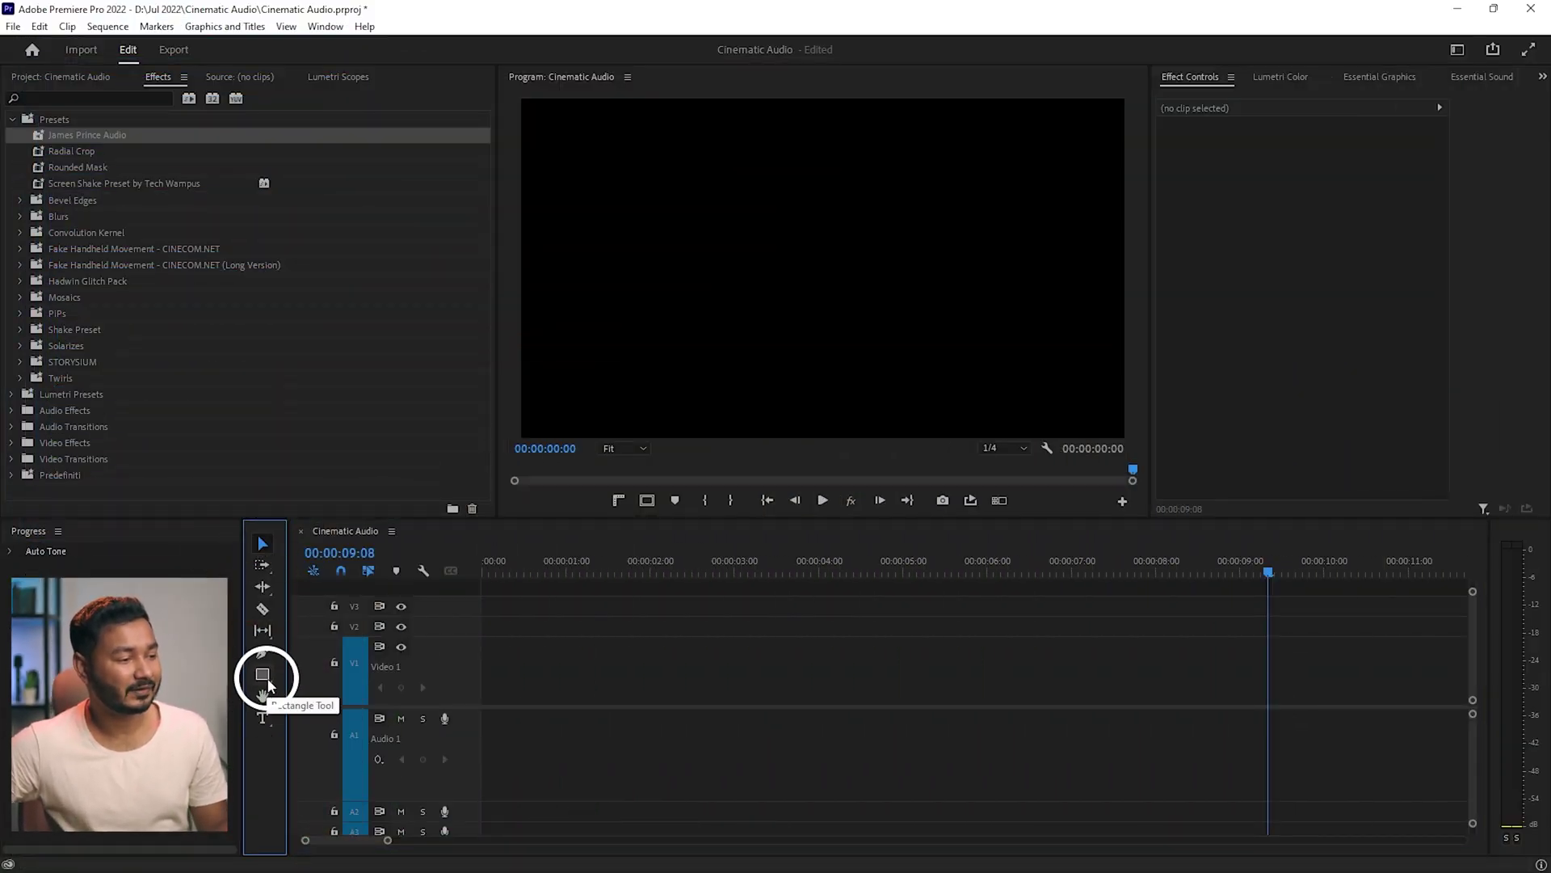
click(265, 678)
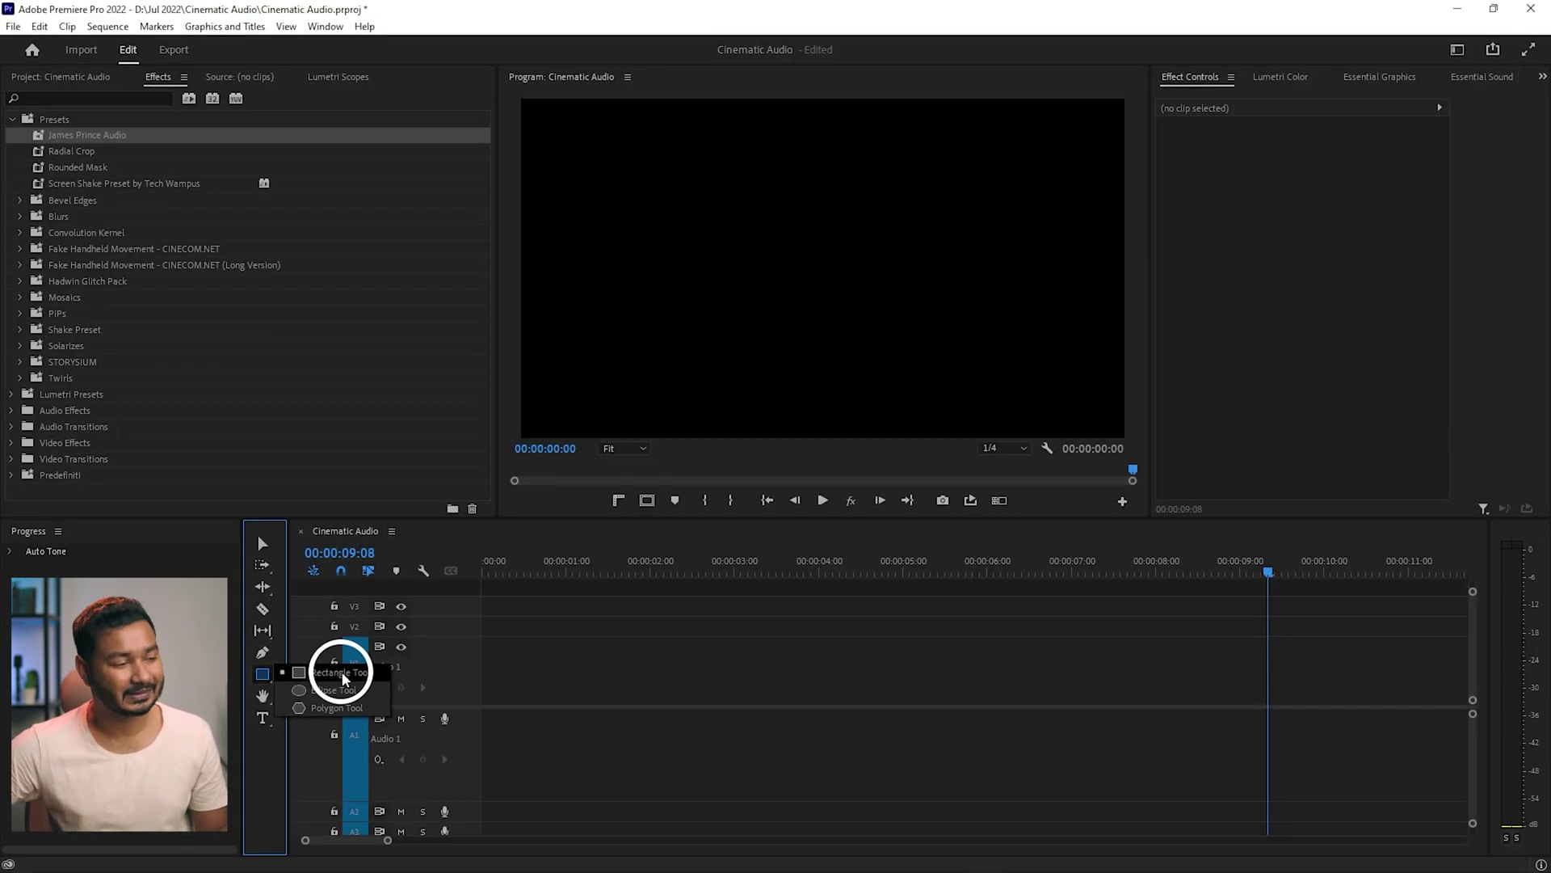
click(342, 677)
Step: Draw a rectangle in the Program monitor and lengthen its Graphic clip on V1
drag(683, 195, 1005, 354)
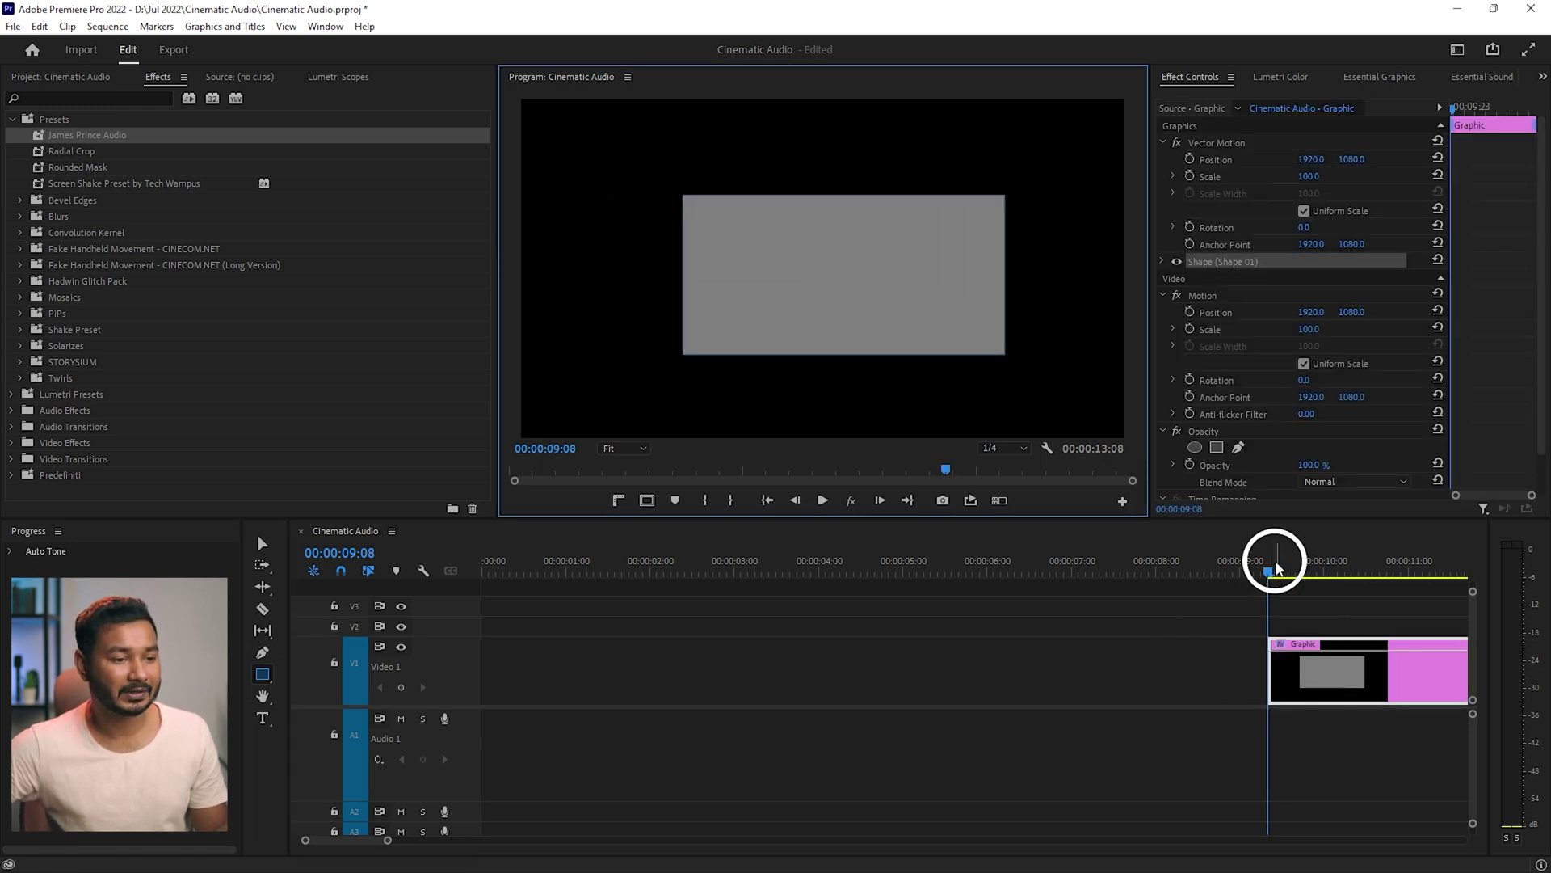
scroll(1160, 734, right, 5)
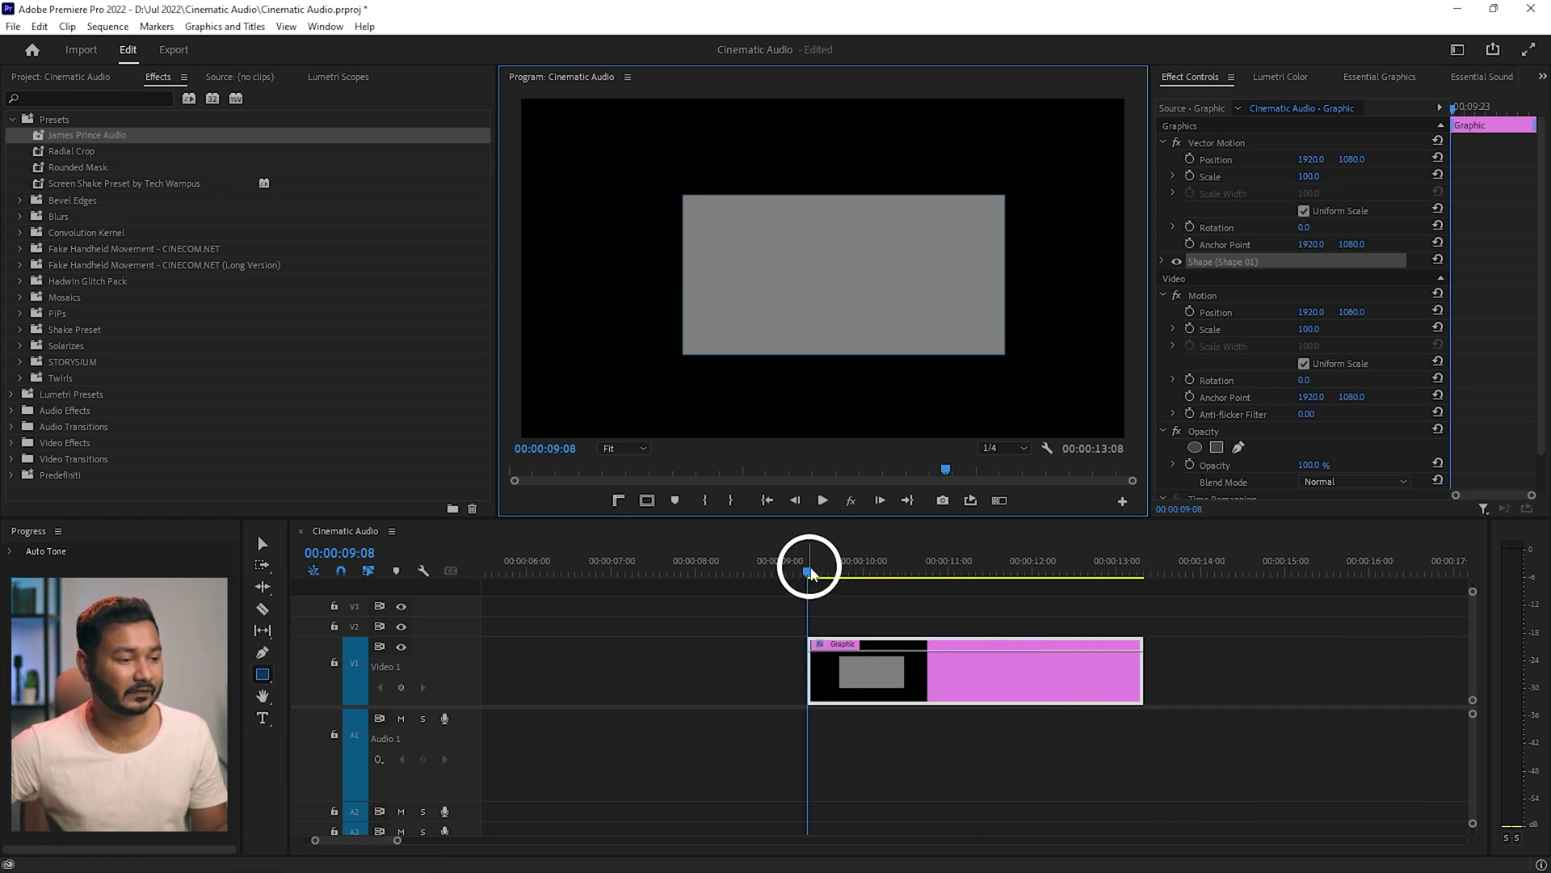
scroll(1069, 675, right, 1)
drag(1086, 674, 1206, 676)
drag(824, 566, 890, 609)
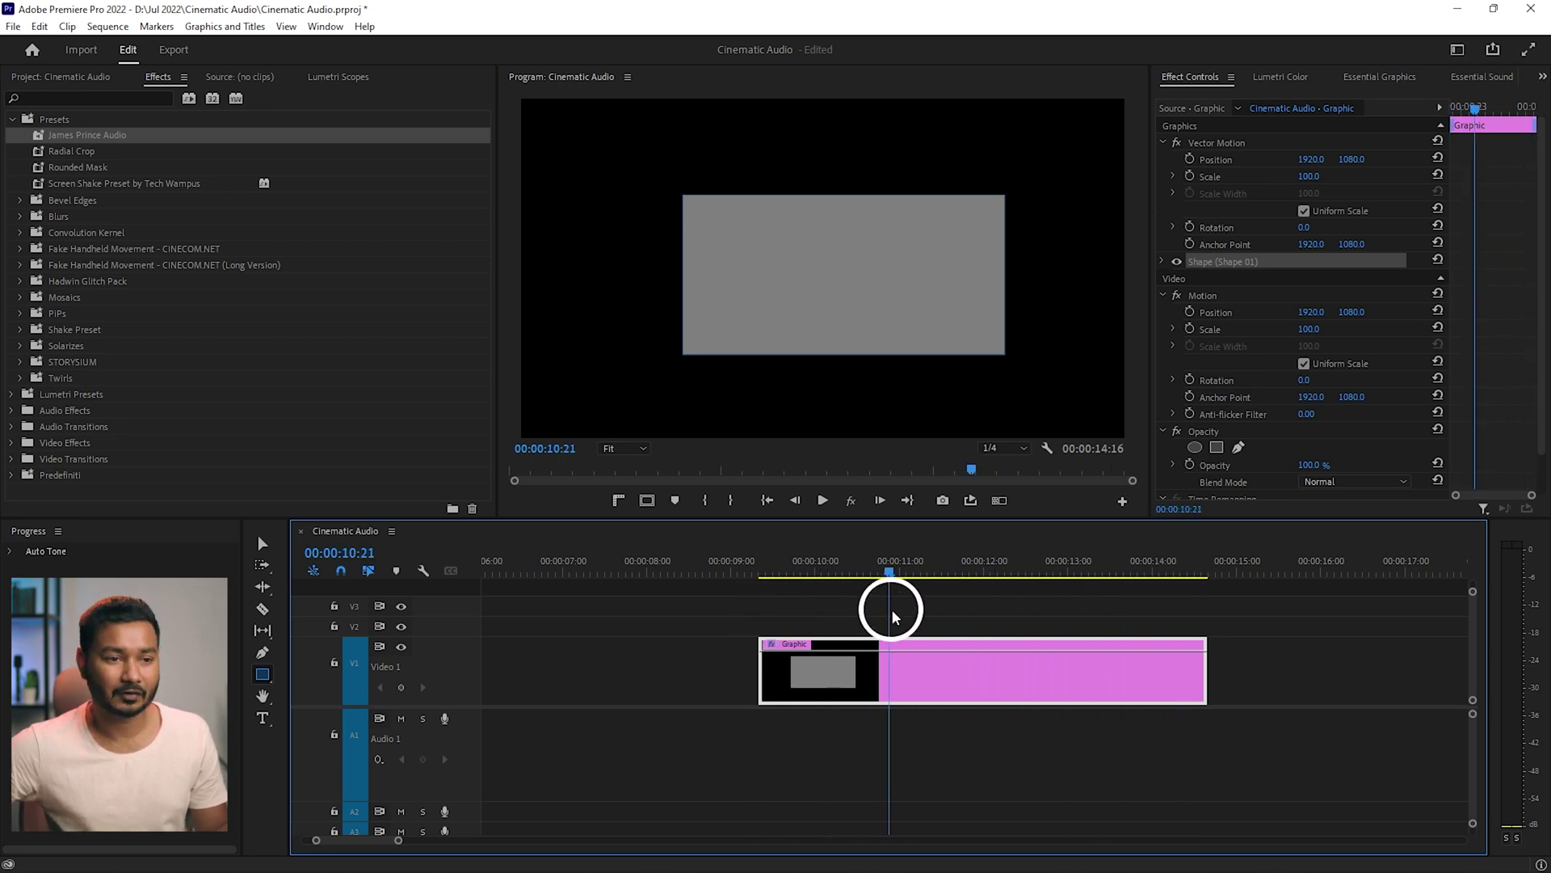
Step: With the Selection Tool, drag the rectangle's edges outward to cover most of the frame
click(262, 544)
click(868, 273)
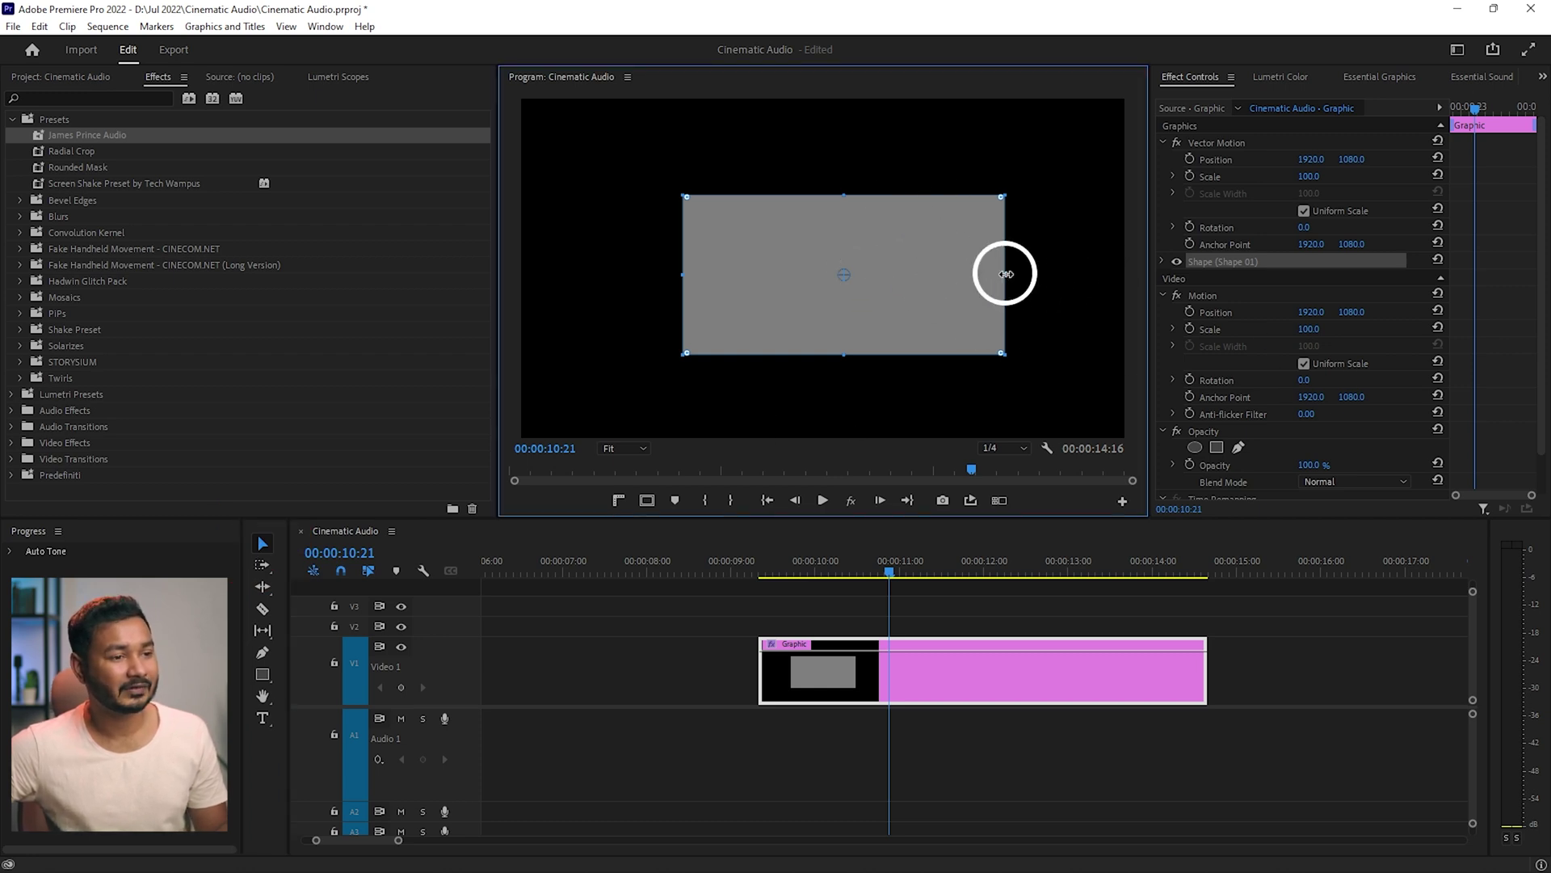
mouse_move(1006, 274)
mouse_down()
mouse_move(862, 283)
mouse_move(1017, 277)
mouse_up()
drag(847, 196, 845, 138)
drag(686, 235, 612, 246)
drag(590, 349, 594, 374)
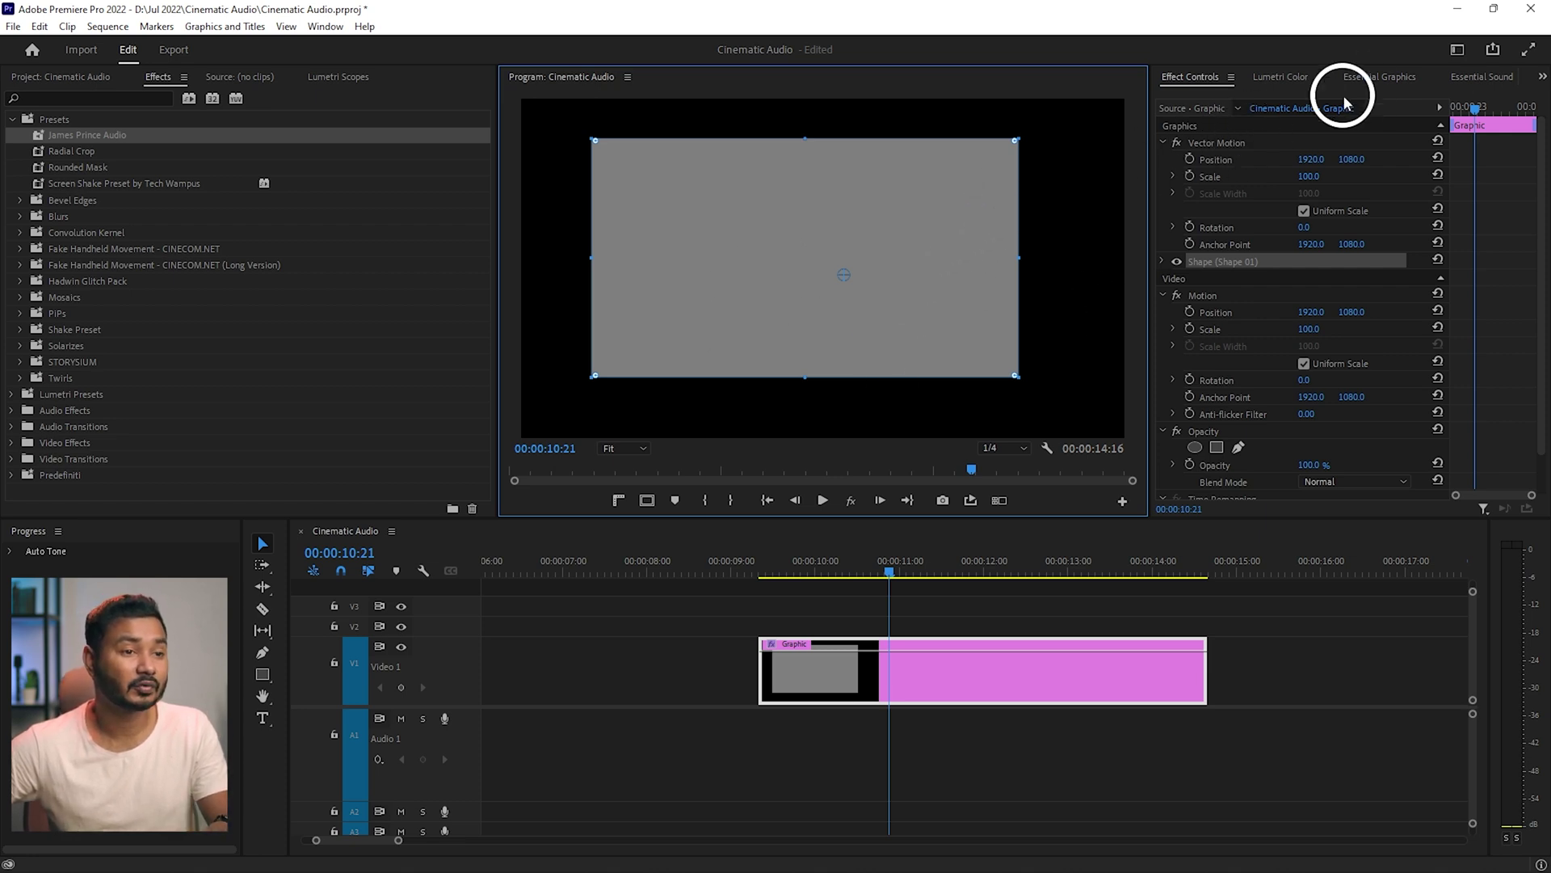
Step: Bring up the Essential Graphics panel with the shape's properties
click(1364, 79)
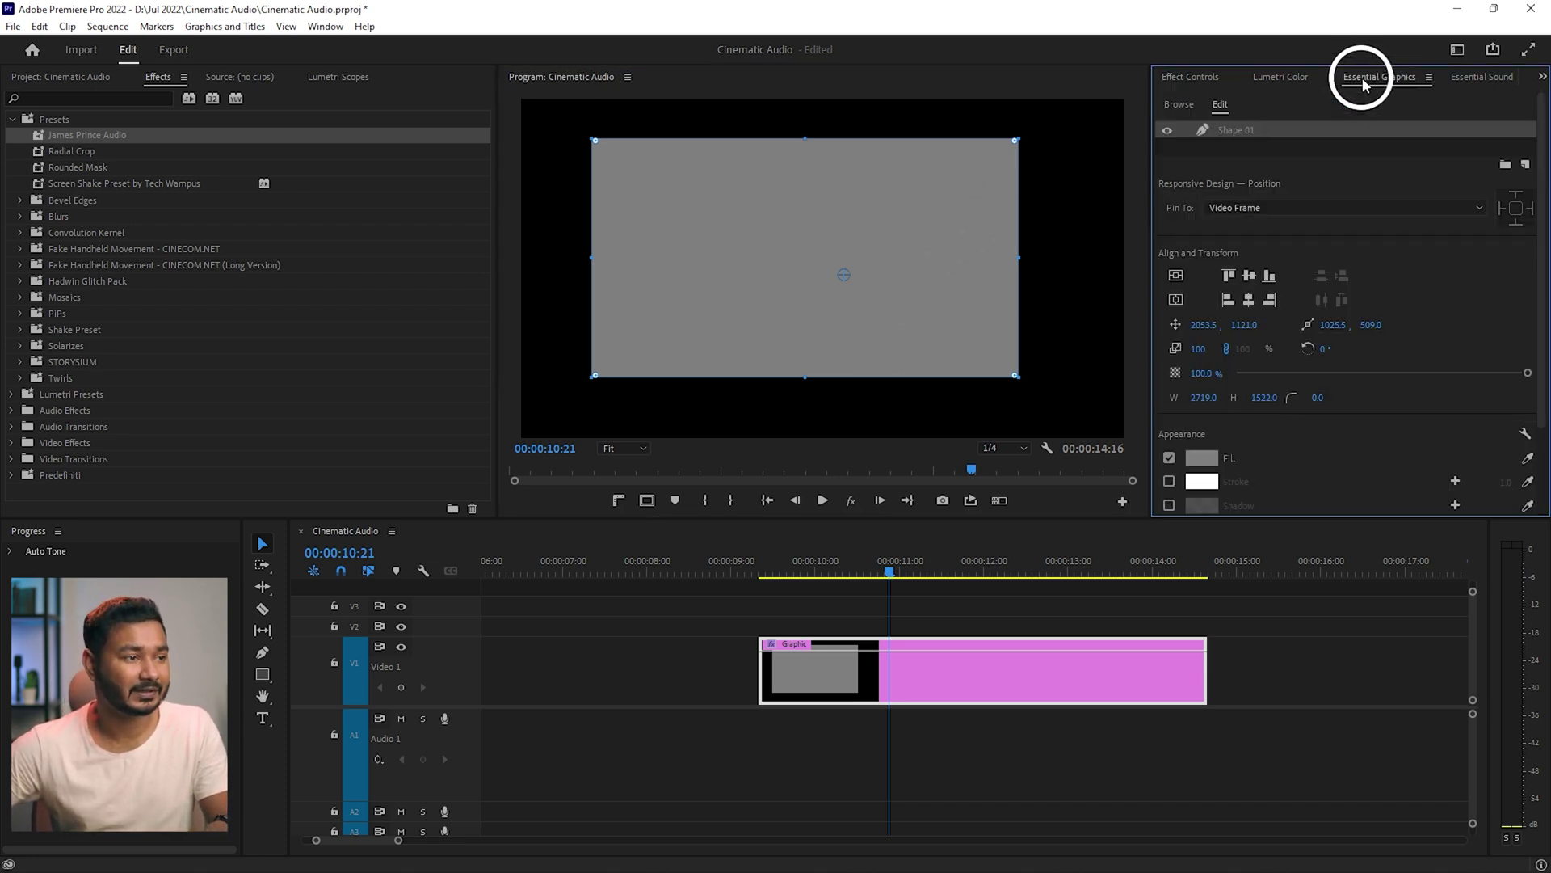
click(326, 27)
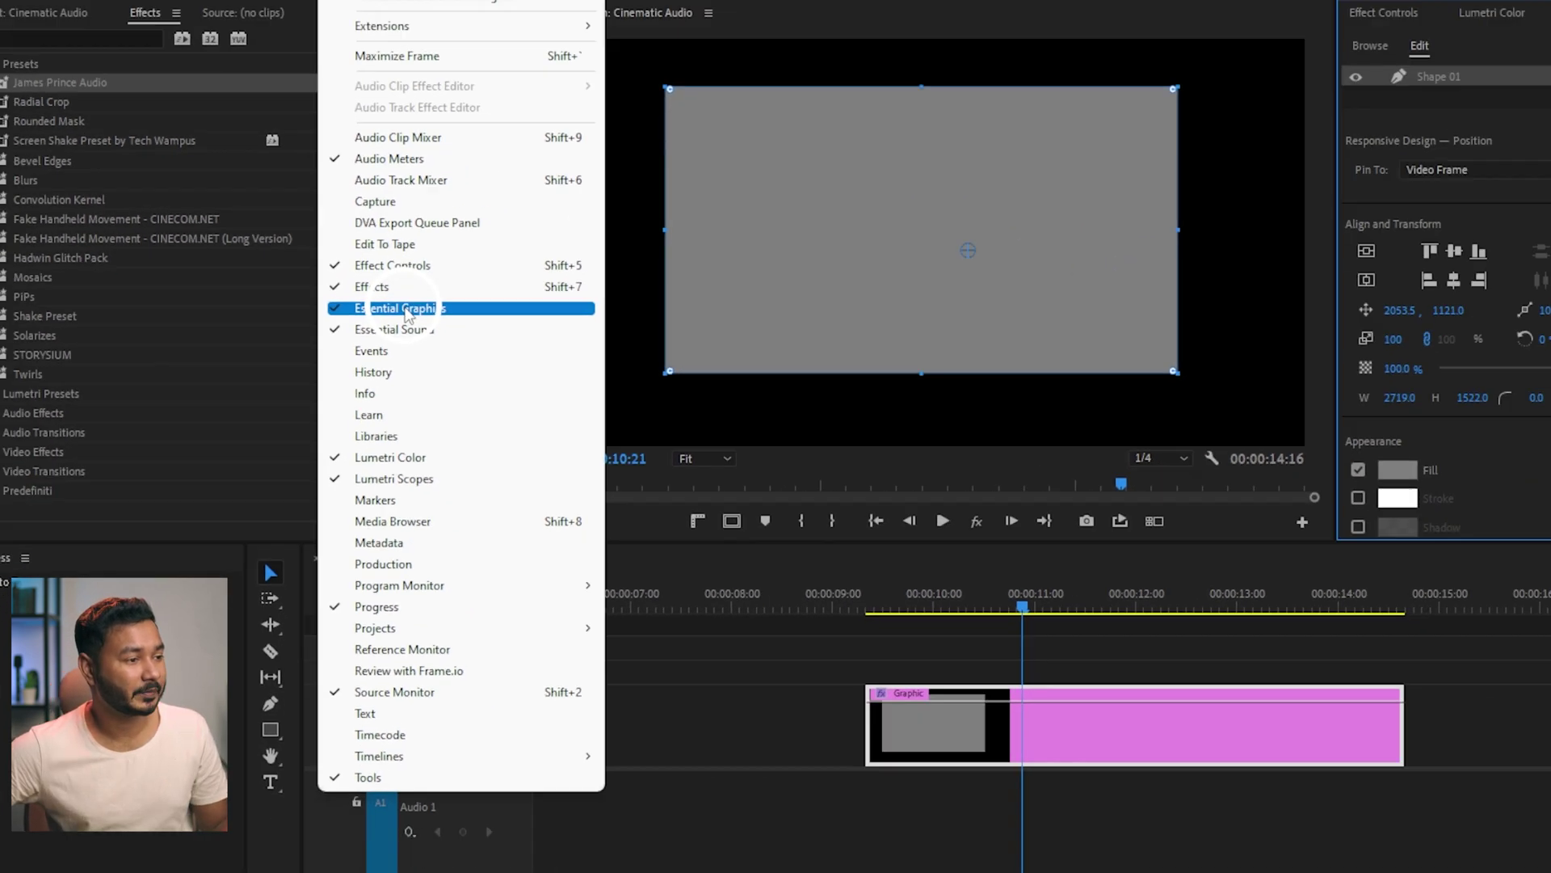
click(379, 314)
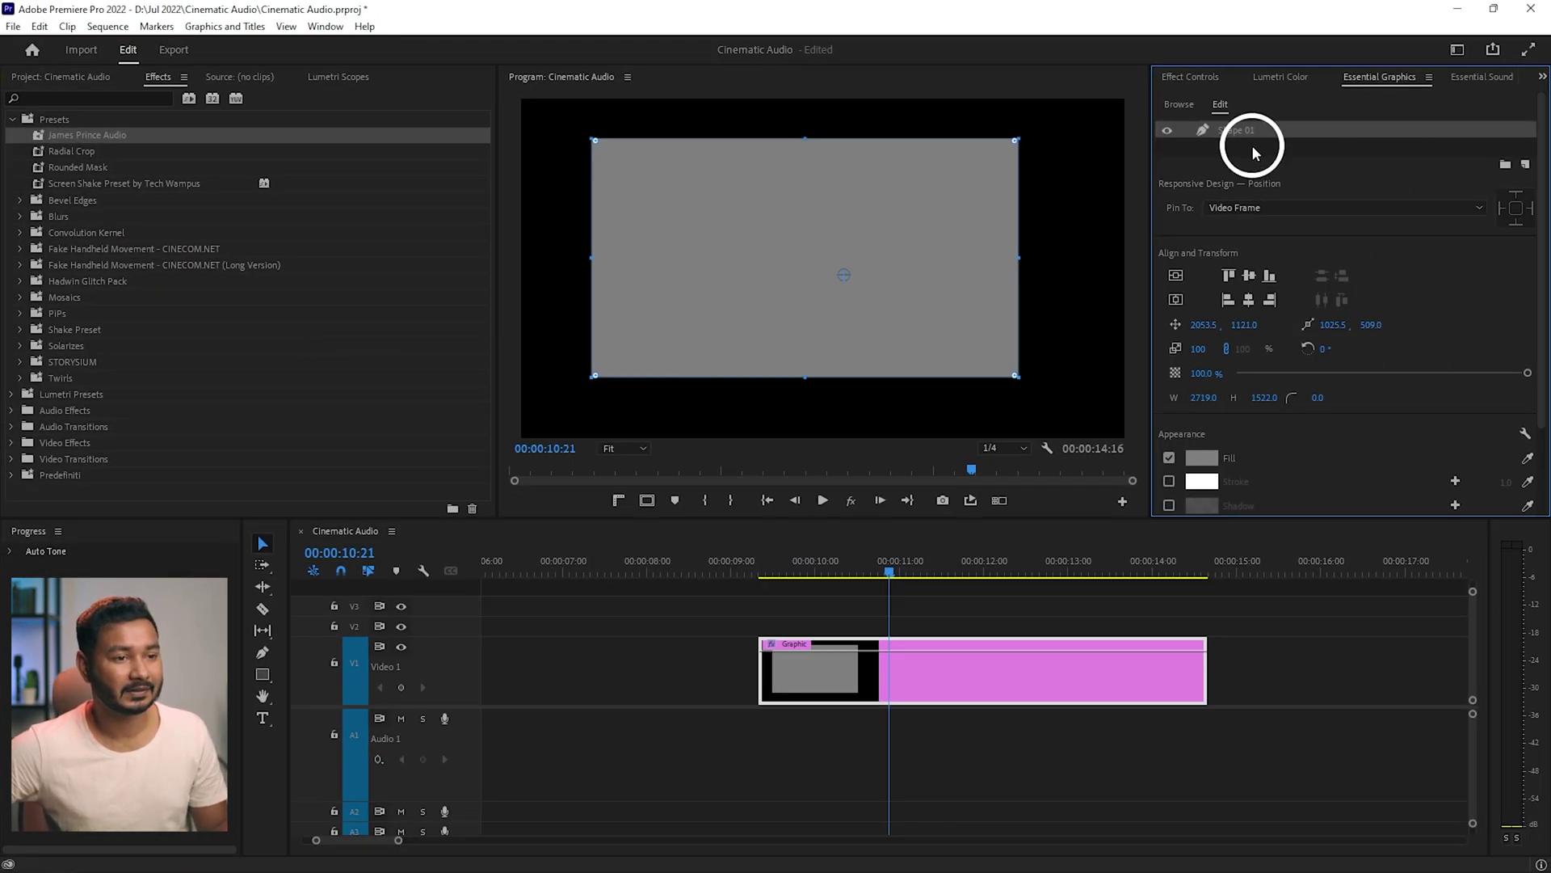
scroll(1452, 375, down, 2)
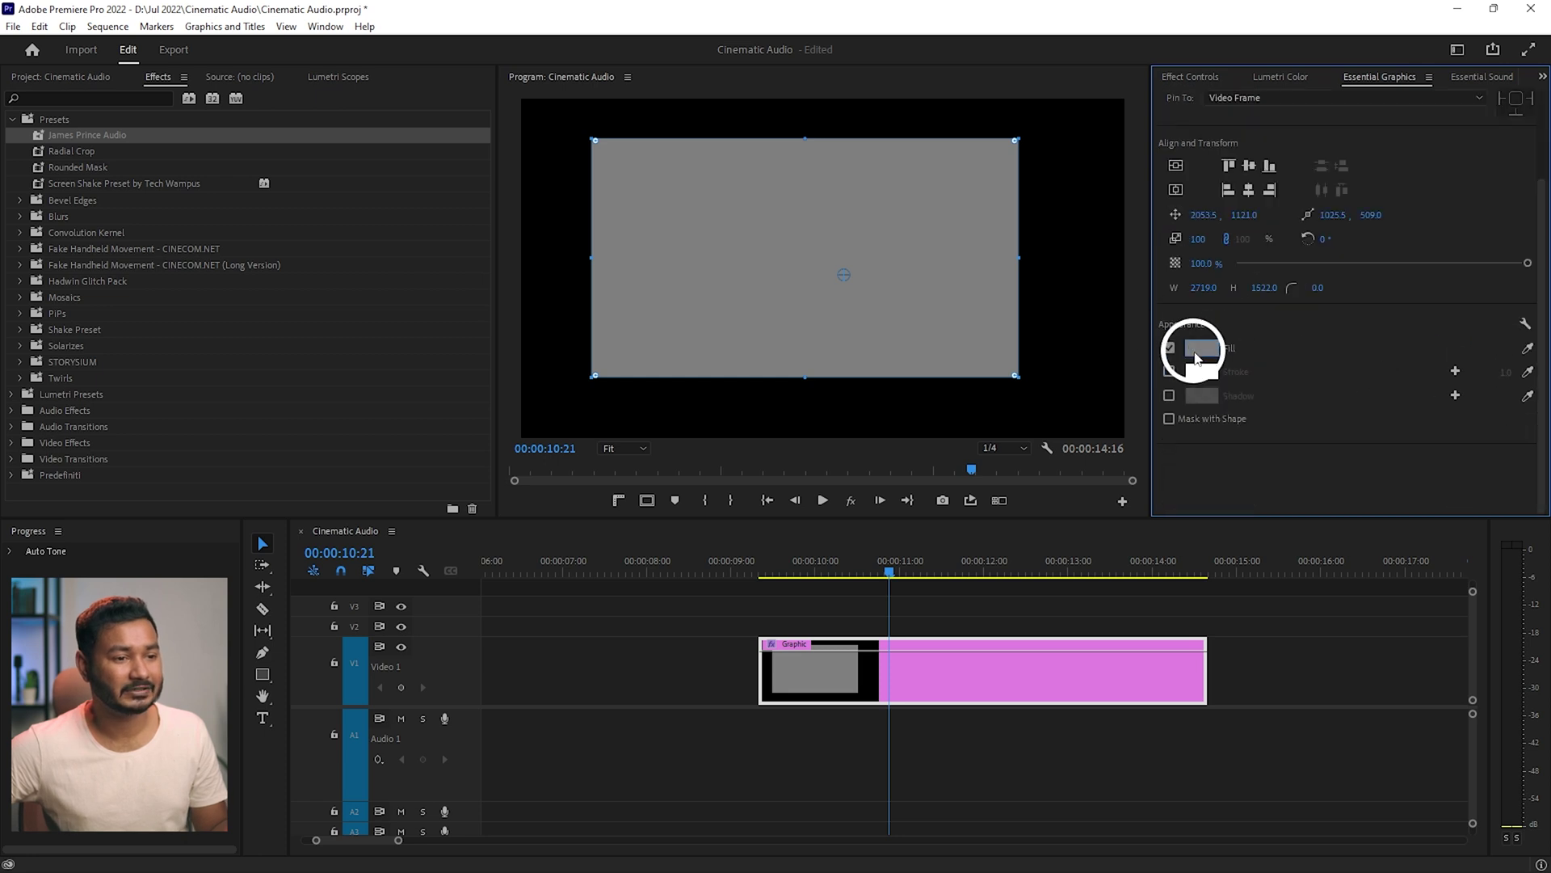
Step: Set the rectangle's fill colour to teal 2CA4AB
click(1196, 355)
click(740, 497)
mouse_move(739, 497)
mouse_down()
mouse_move(720, 482)
mouse_move(717, 506)
mouse_move(733, 486)
mouse_up()
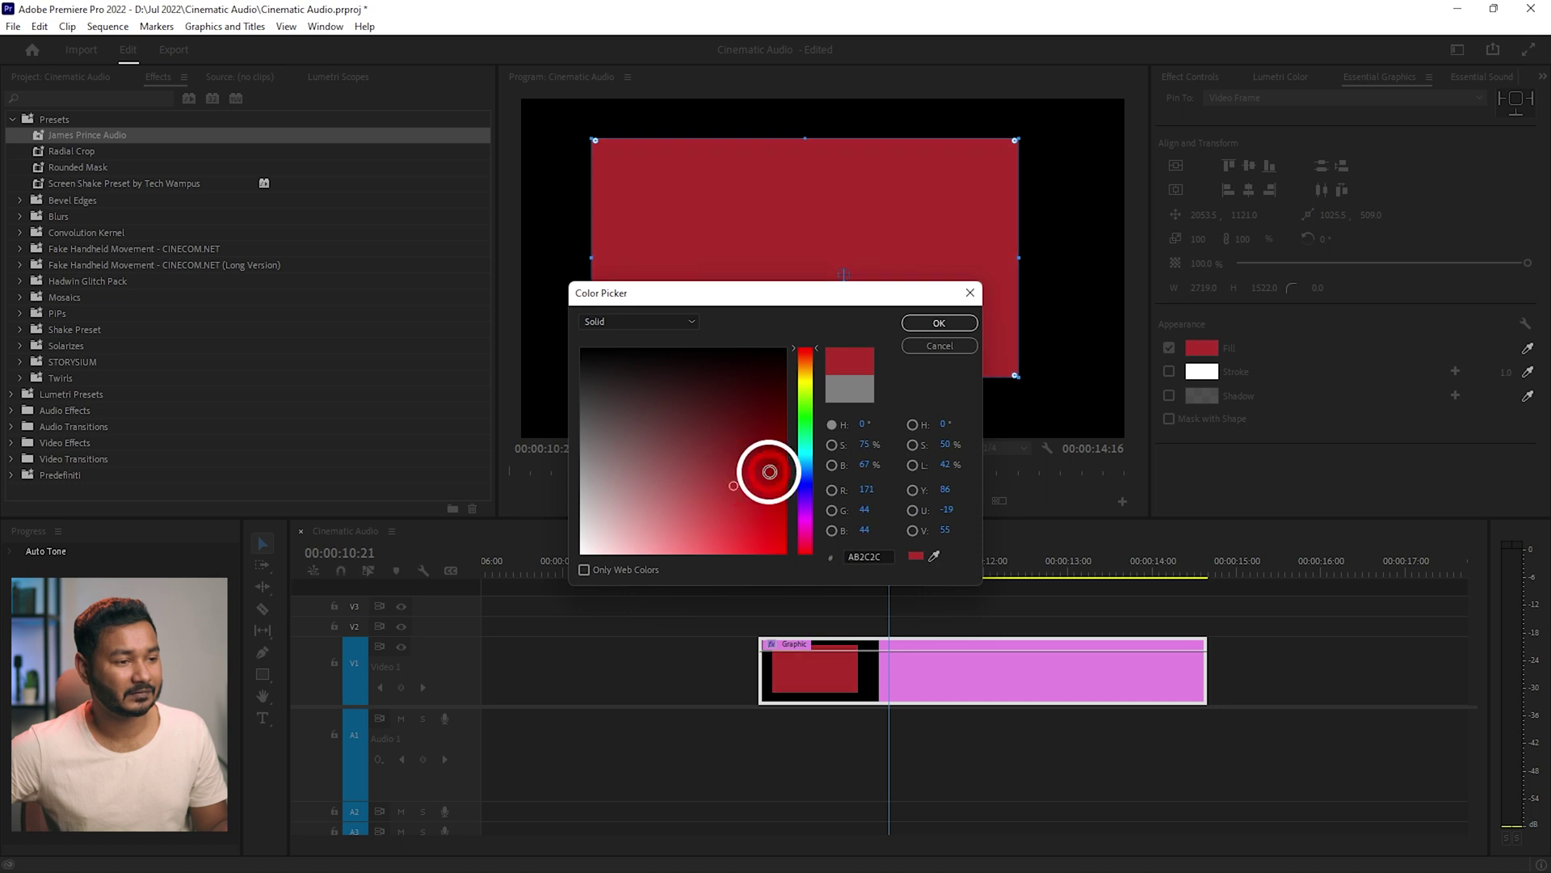
click(806, 452)
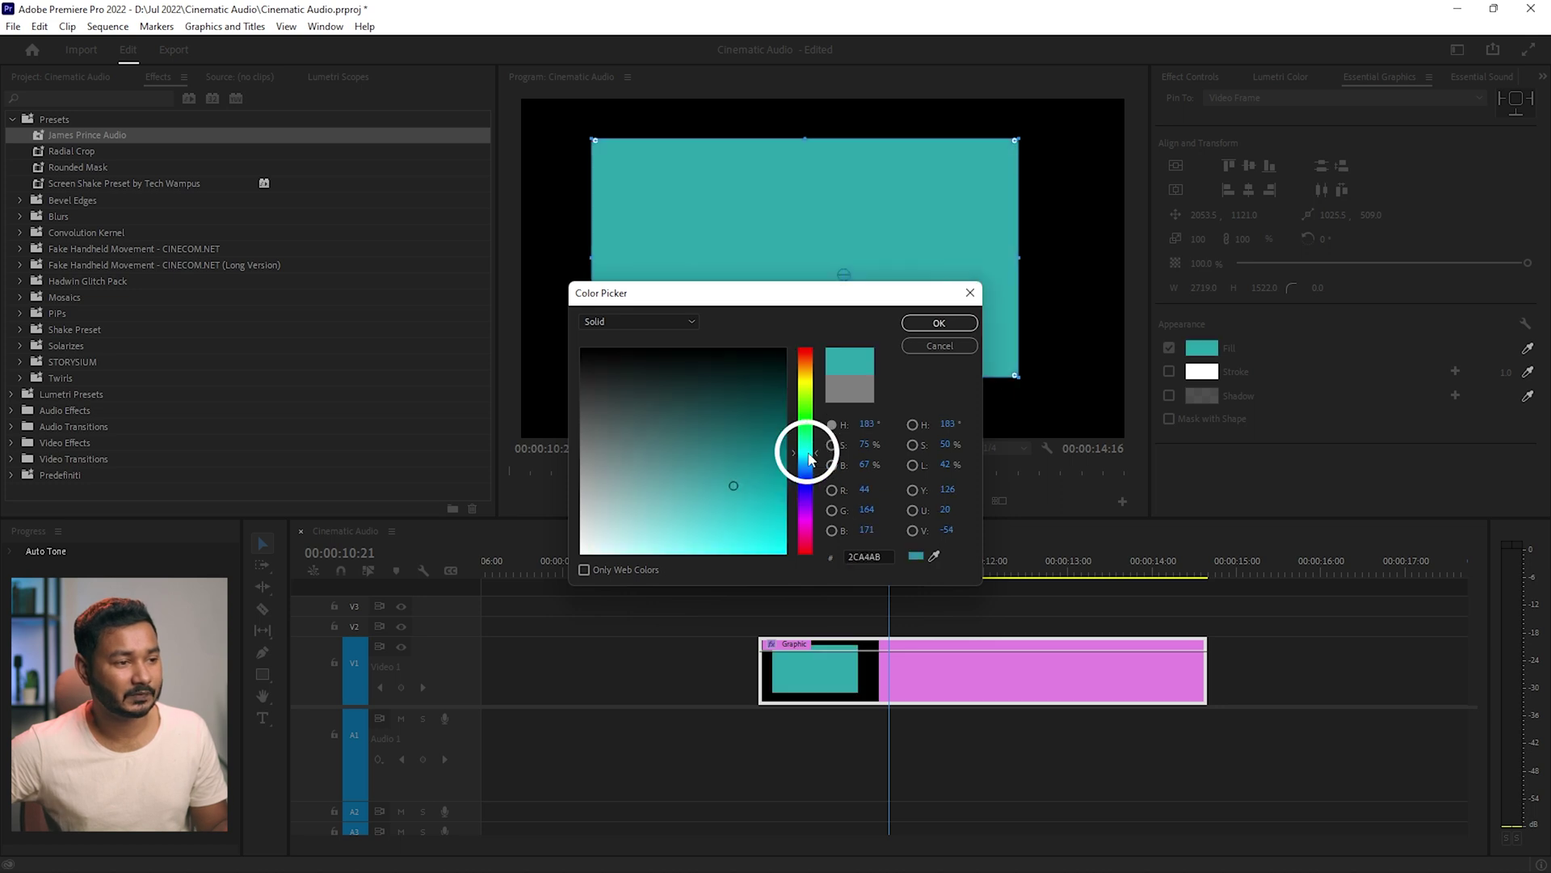
click(937, 324)
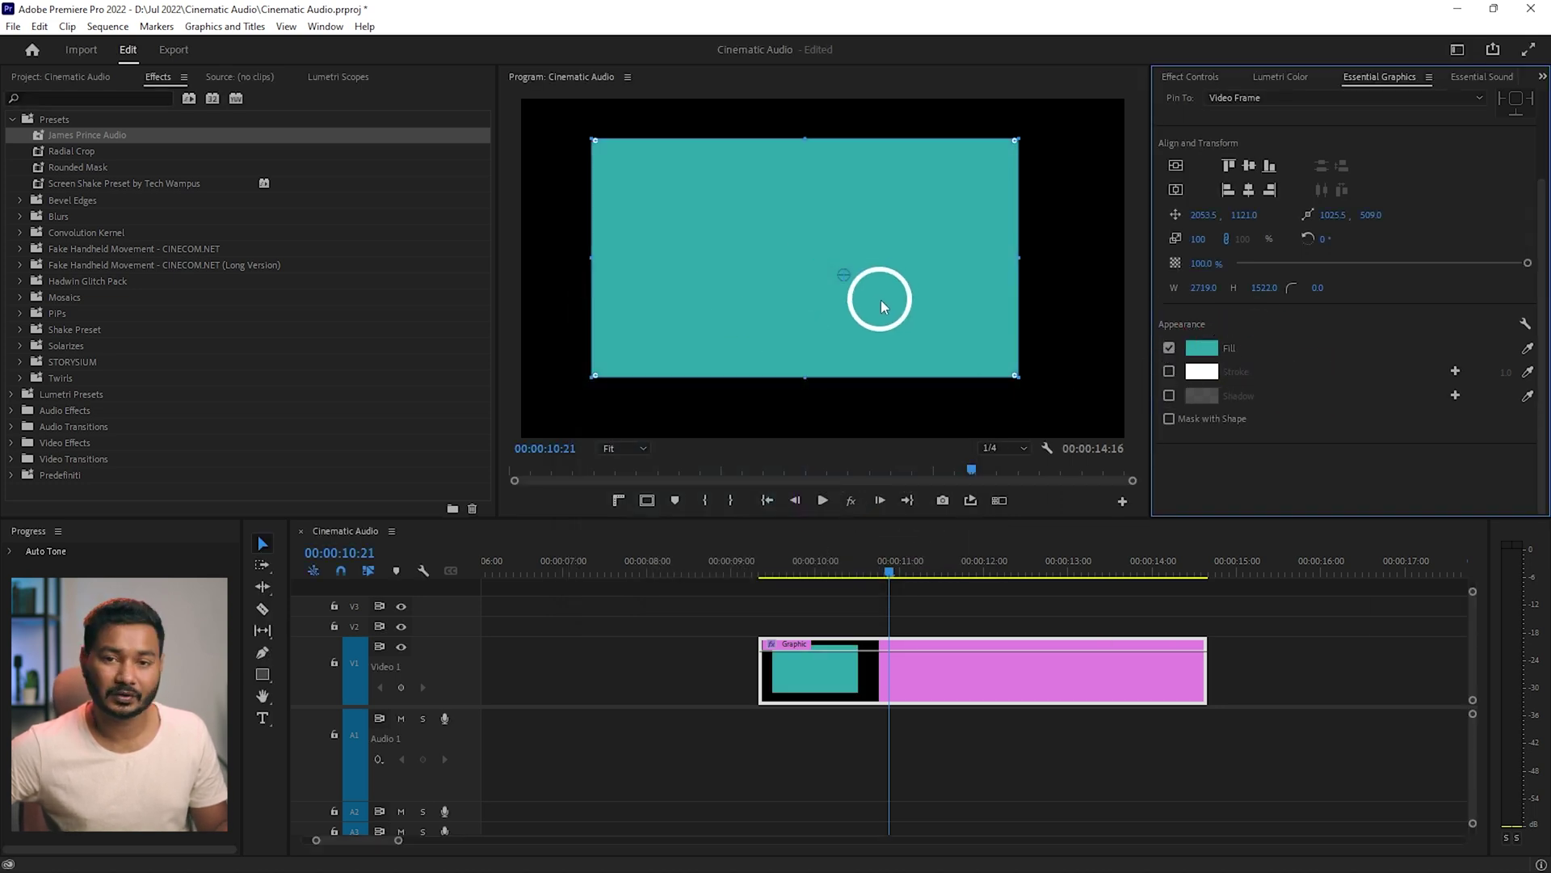
Step: Add a 93-wide white stroke and centre the rectangle vertically and horizontally
click(1169, 372)
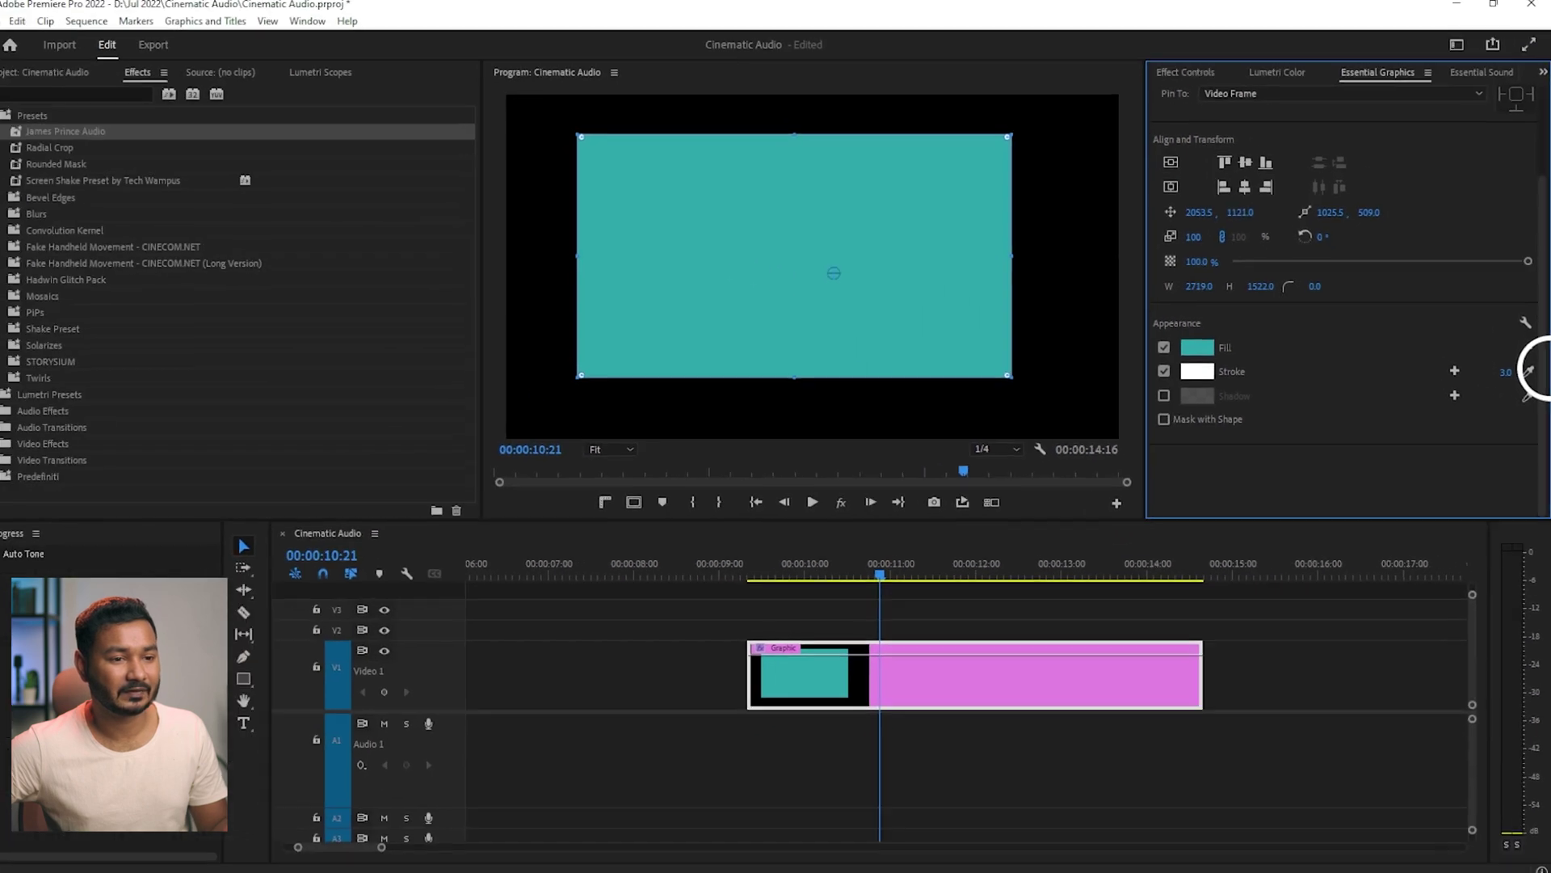
drag(1508, 376, 1523, 375)
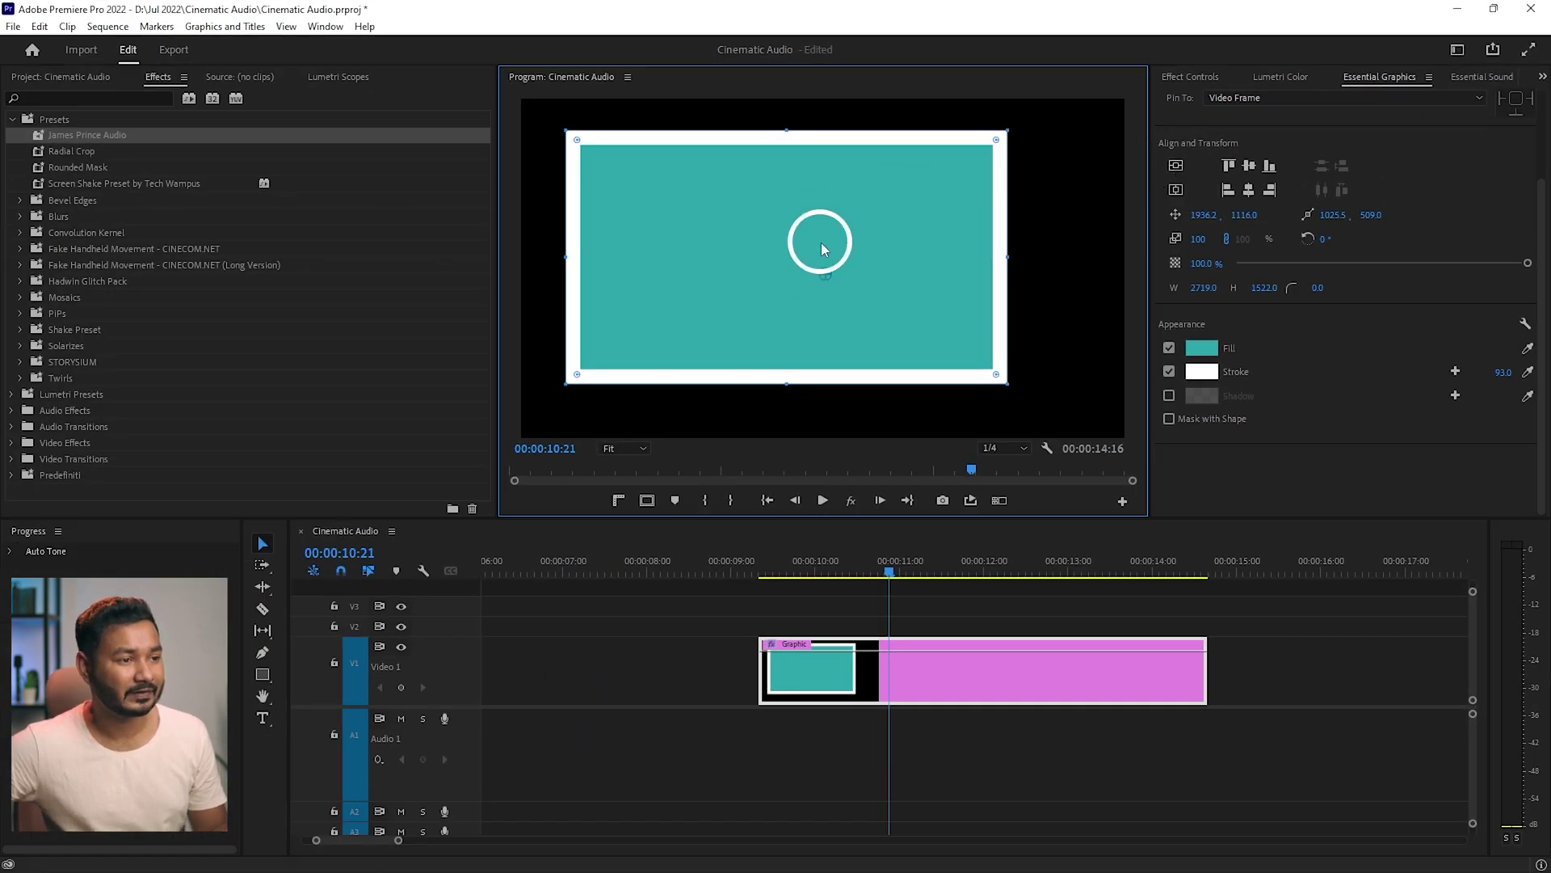
click(1178, 167)
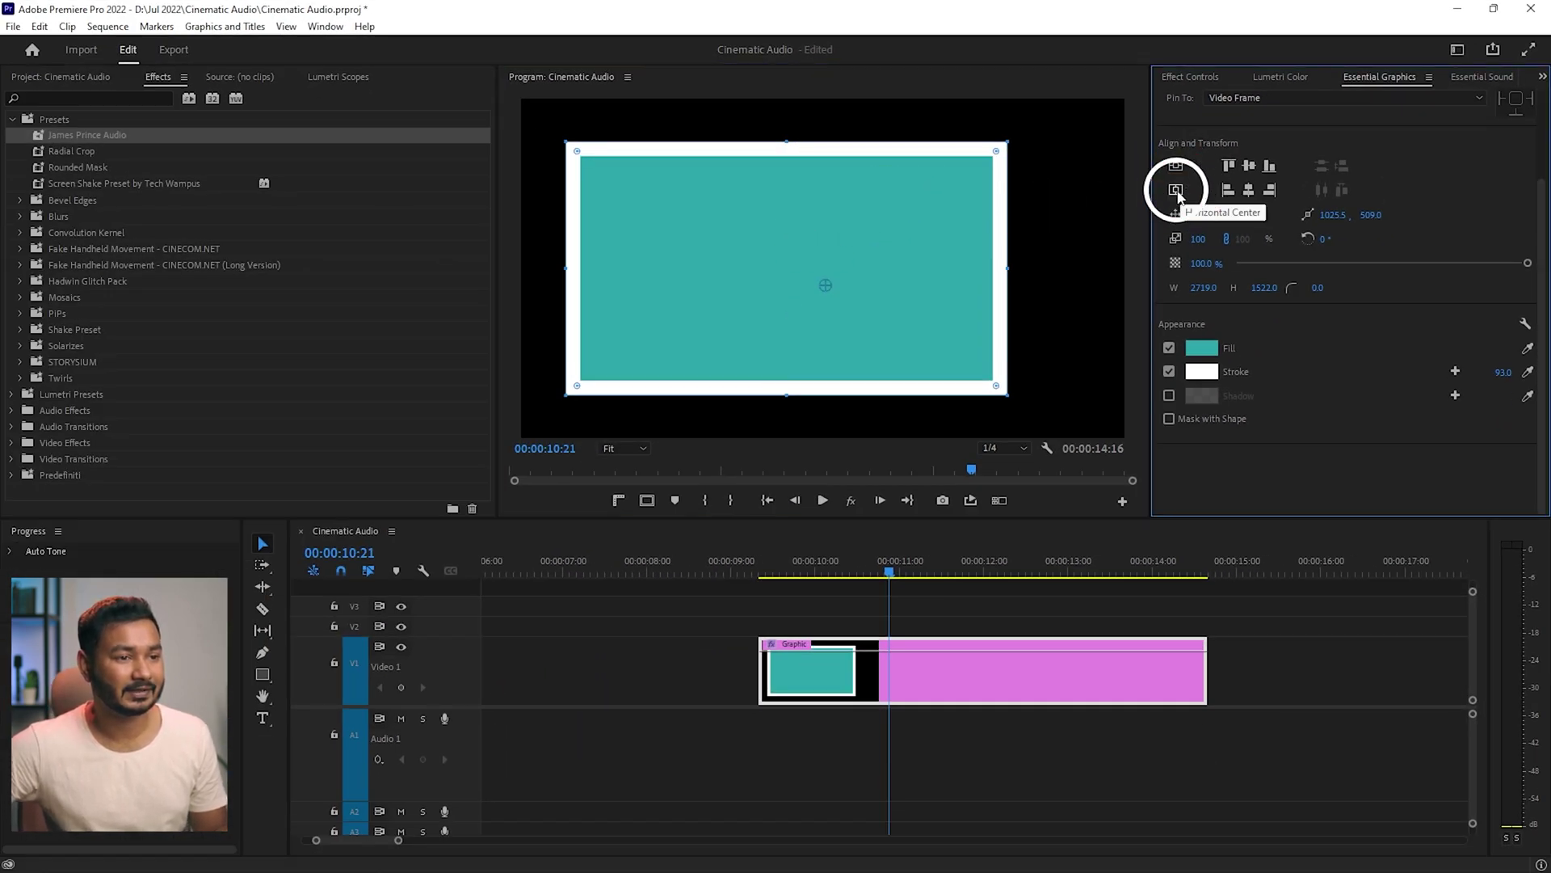
click(1178, 191)
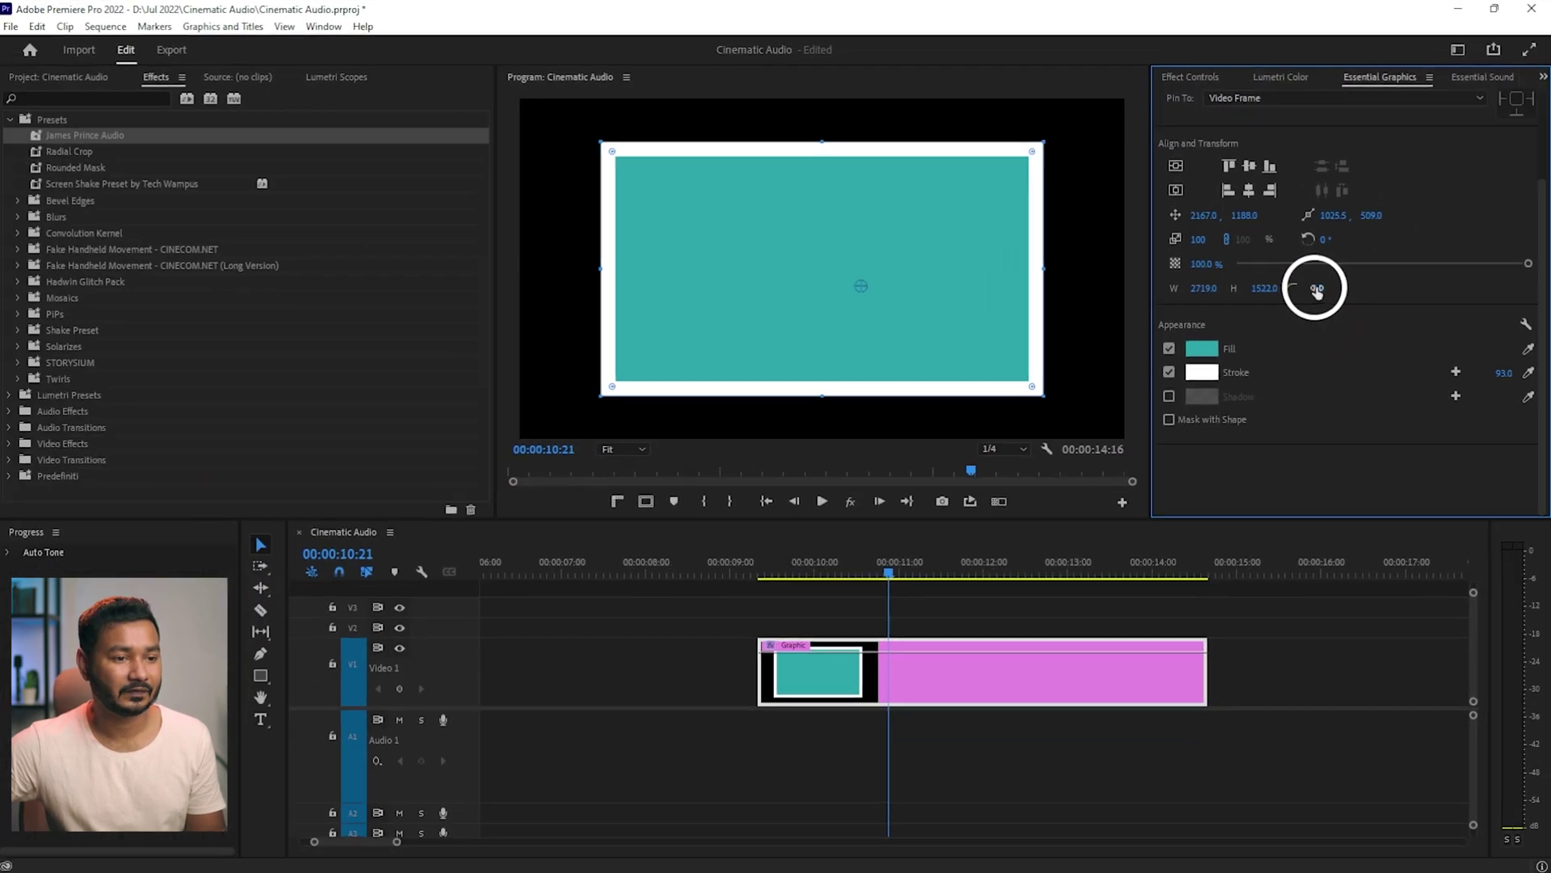
Step: Increase the rectangle's Corner Radius, then delete the shape, leaving an empty Graphic clip
drag(1200, 430, 1232, 429)
drag(1406, 280, 1320, 284)
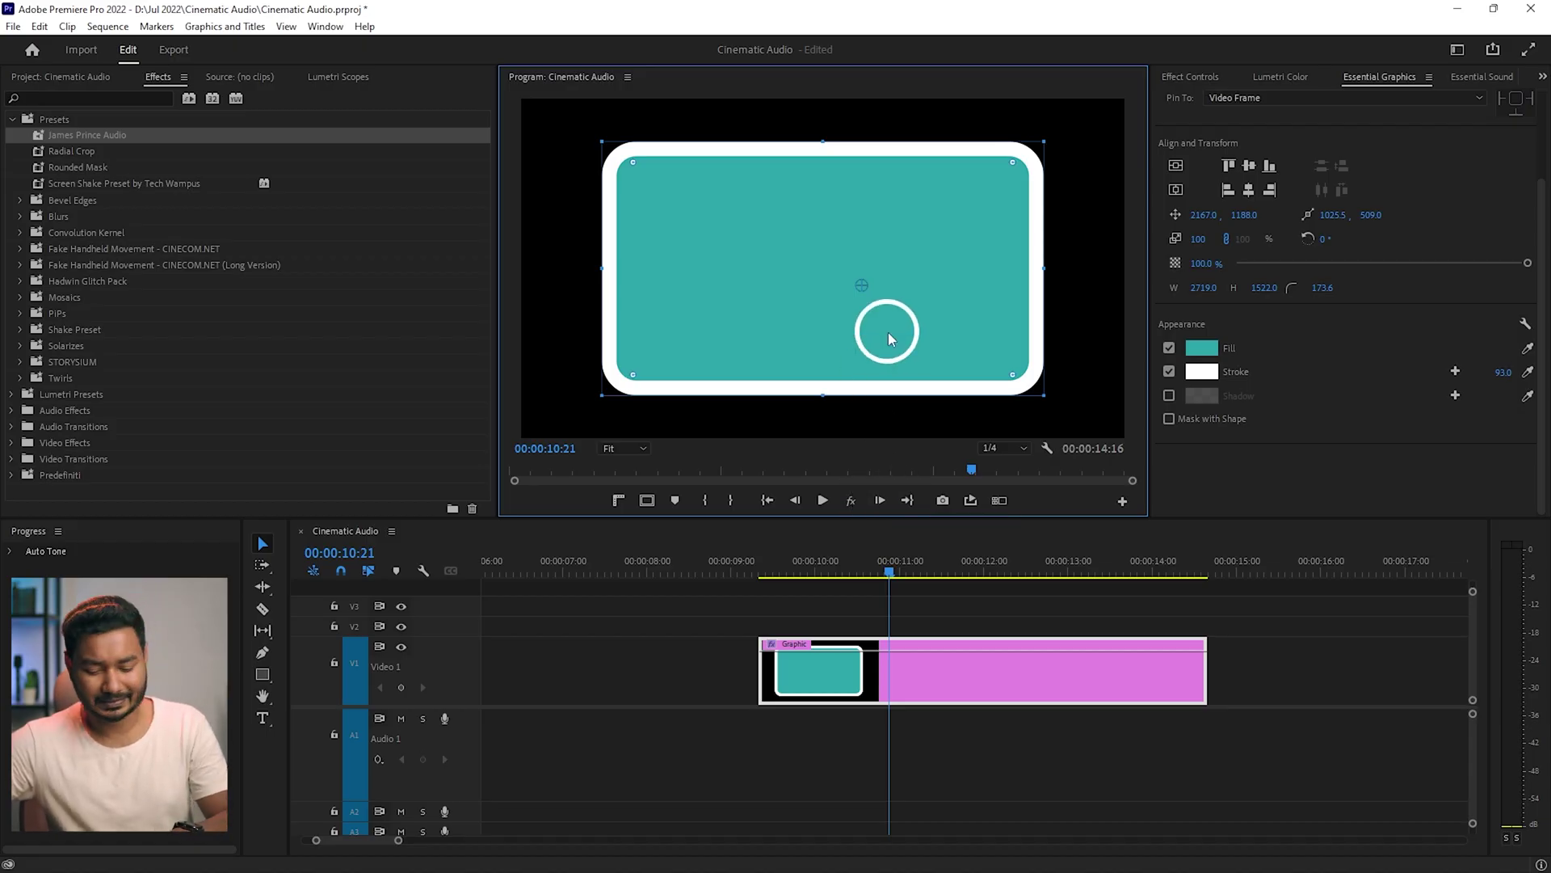
key(Delete)
click(972, 696)
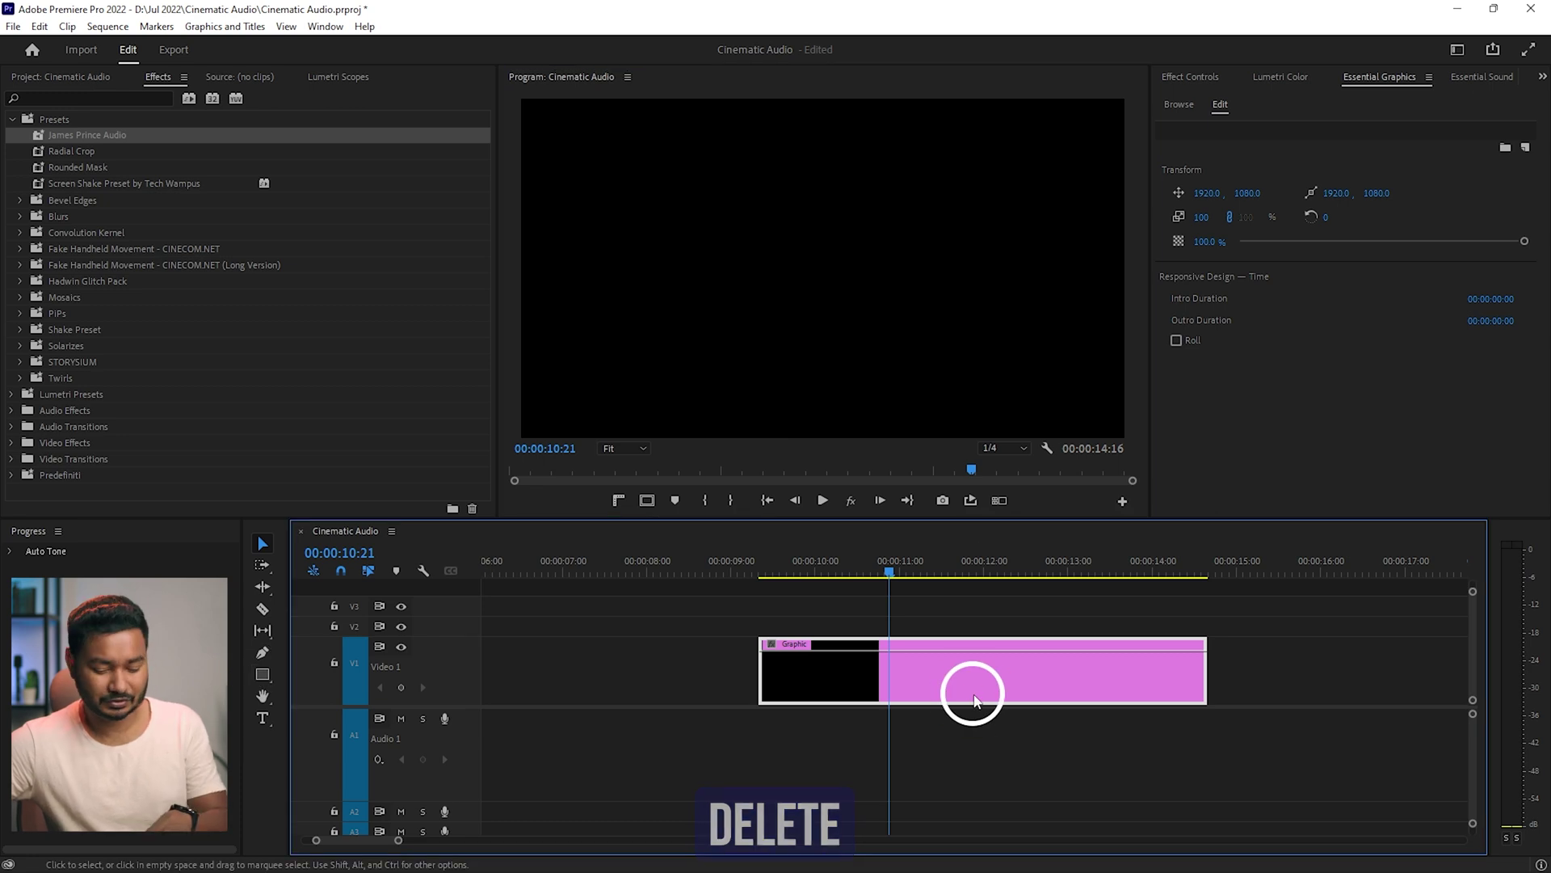
Step: Delete the empty Graphic clip, draw test squares with the Rectangle tool, then undo them
key(Delete)
click(265, 675)
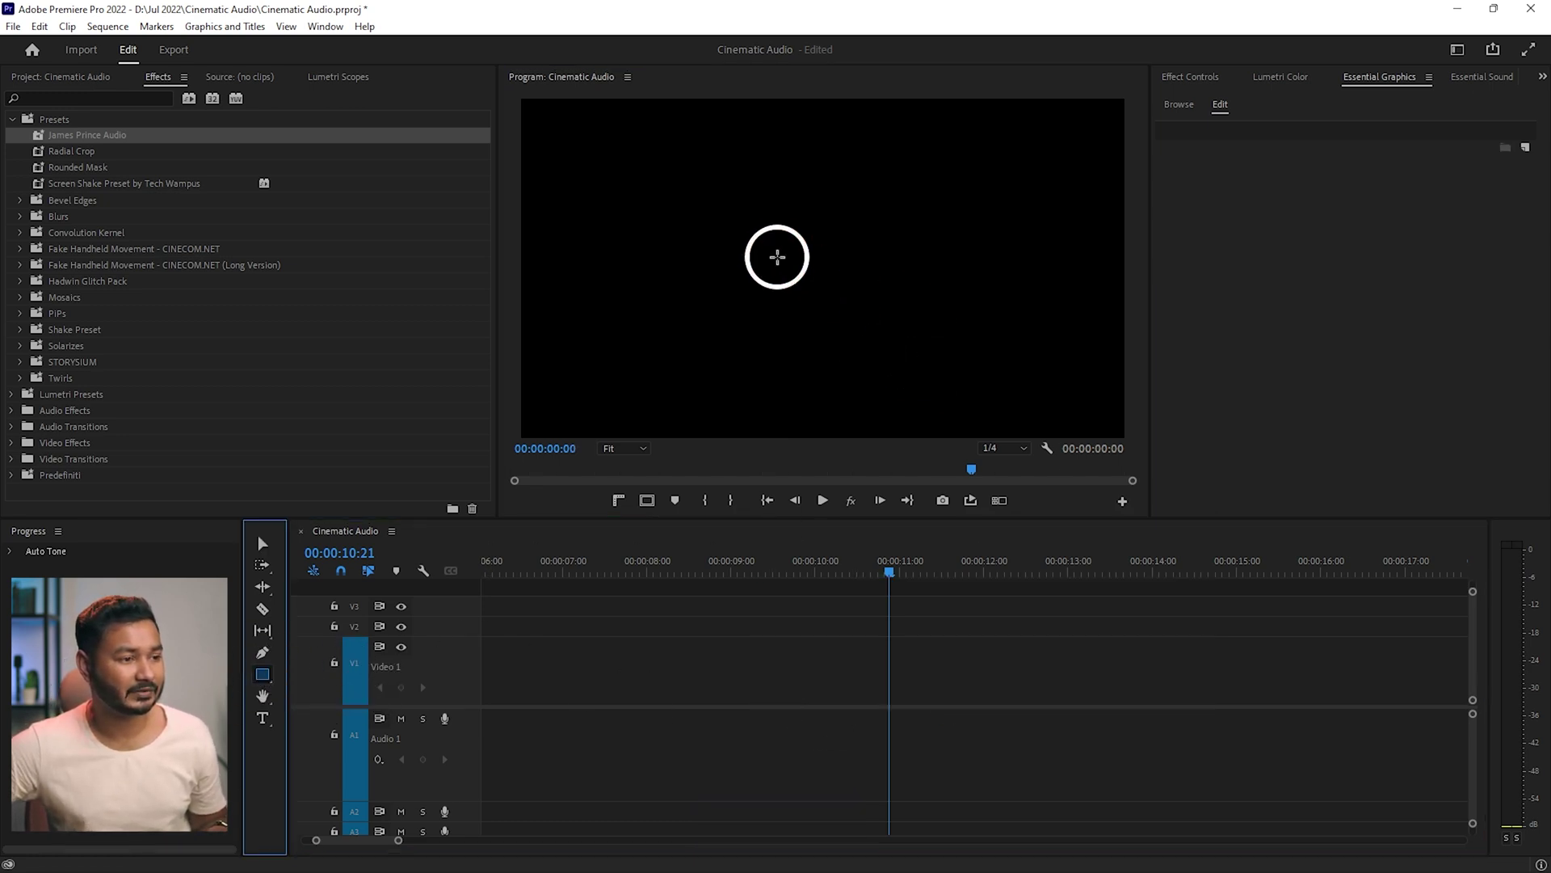
mouse_move(699, 173)
mouse_down()
mouse_move(800, 263)
mouse_move(964, 320)
mouse_move(869, 260)
mouse_move(883, 267)
mouse_up()
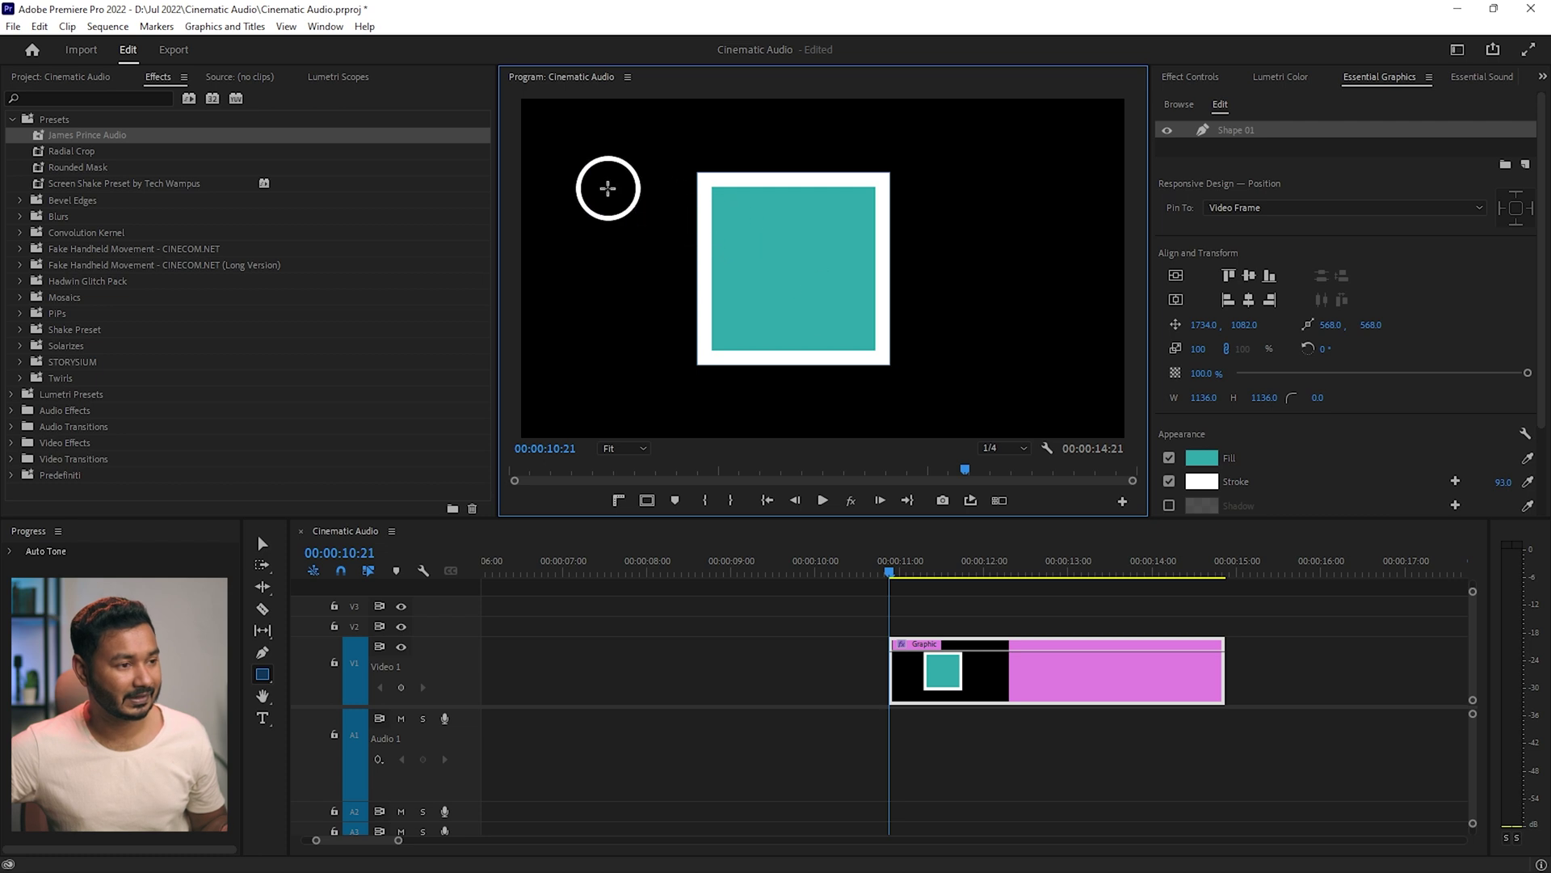
drag(595, 180, 1028, 387)
key(ctrl+z)
key(ctrl+z)
key(ctrl+z)
click(263, 674)
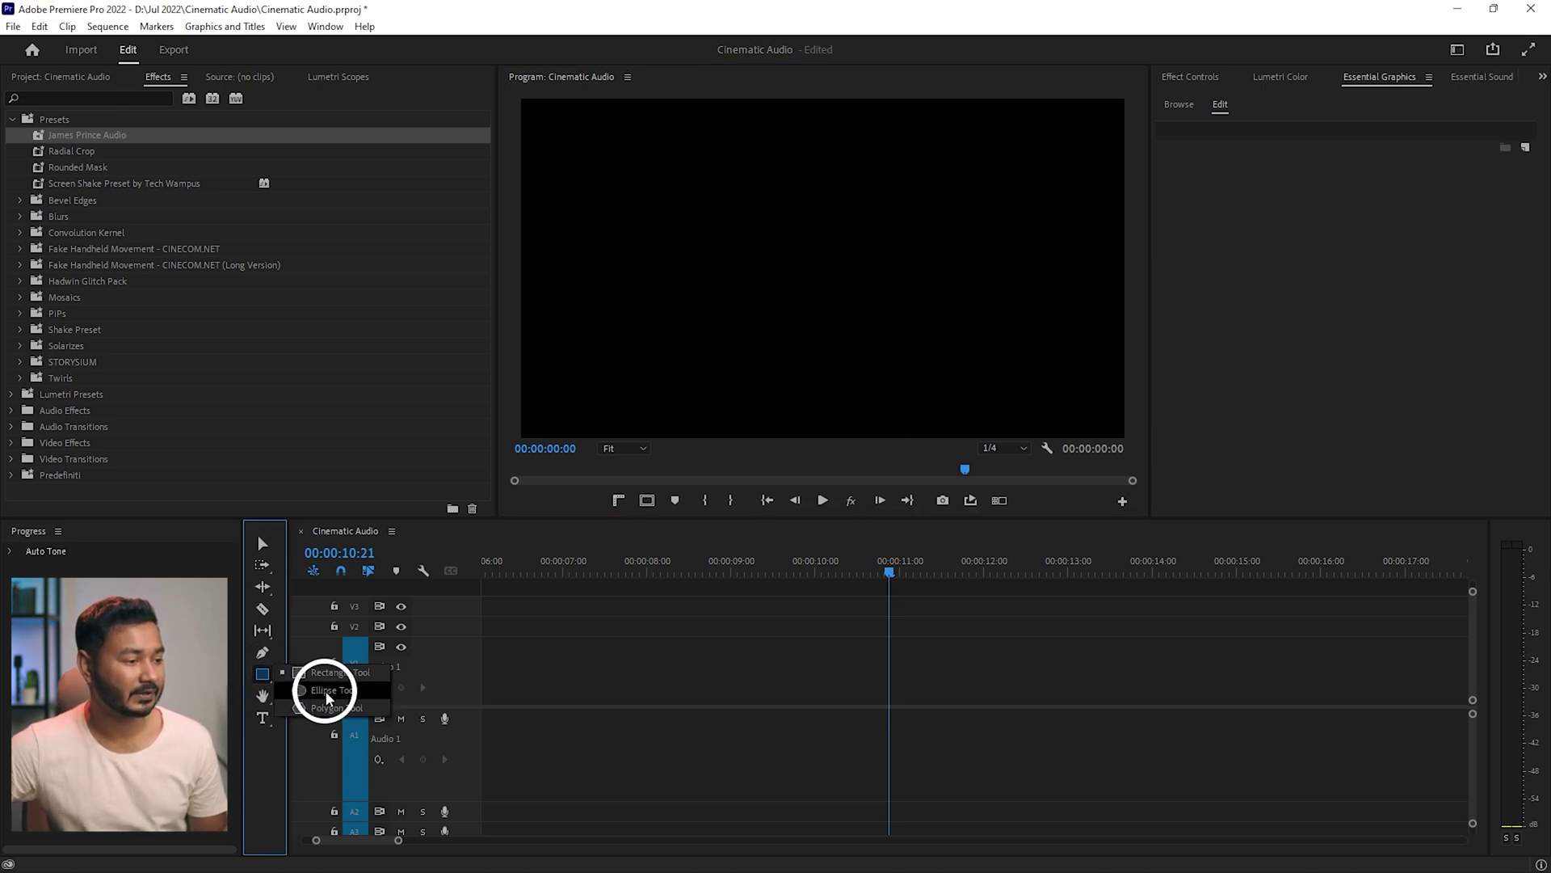
Step: Draw a circle near the frame centre with the Ellipse Tool, redoing the first attempt
click(326, 690)
drag(725, 168, 984, 403)
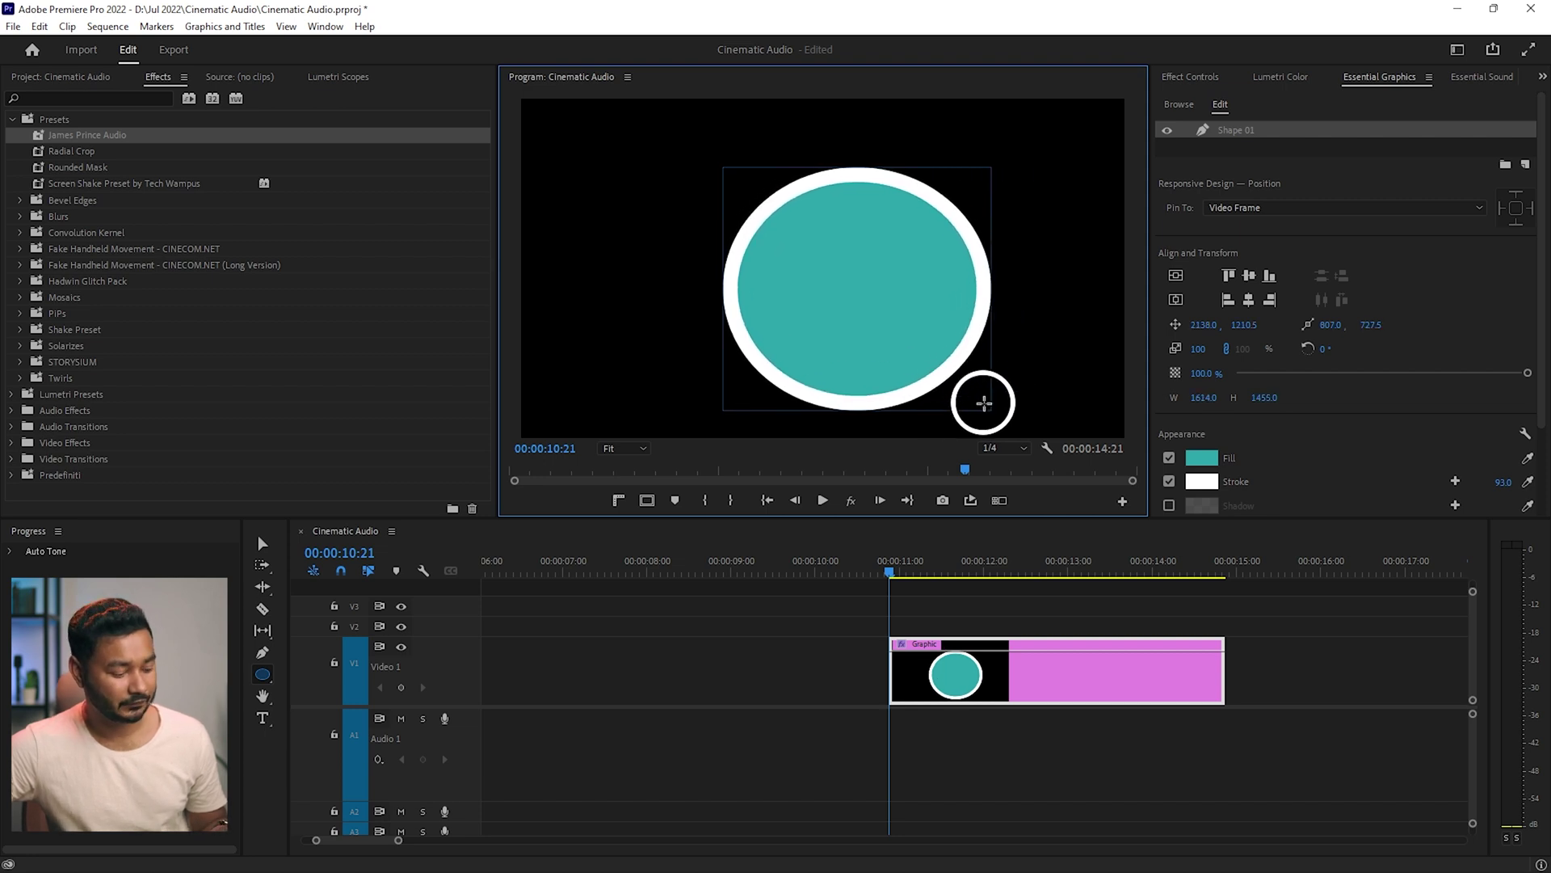
key(ctrl+z)
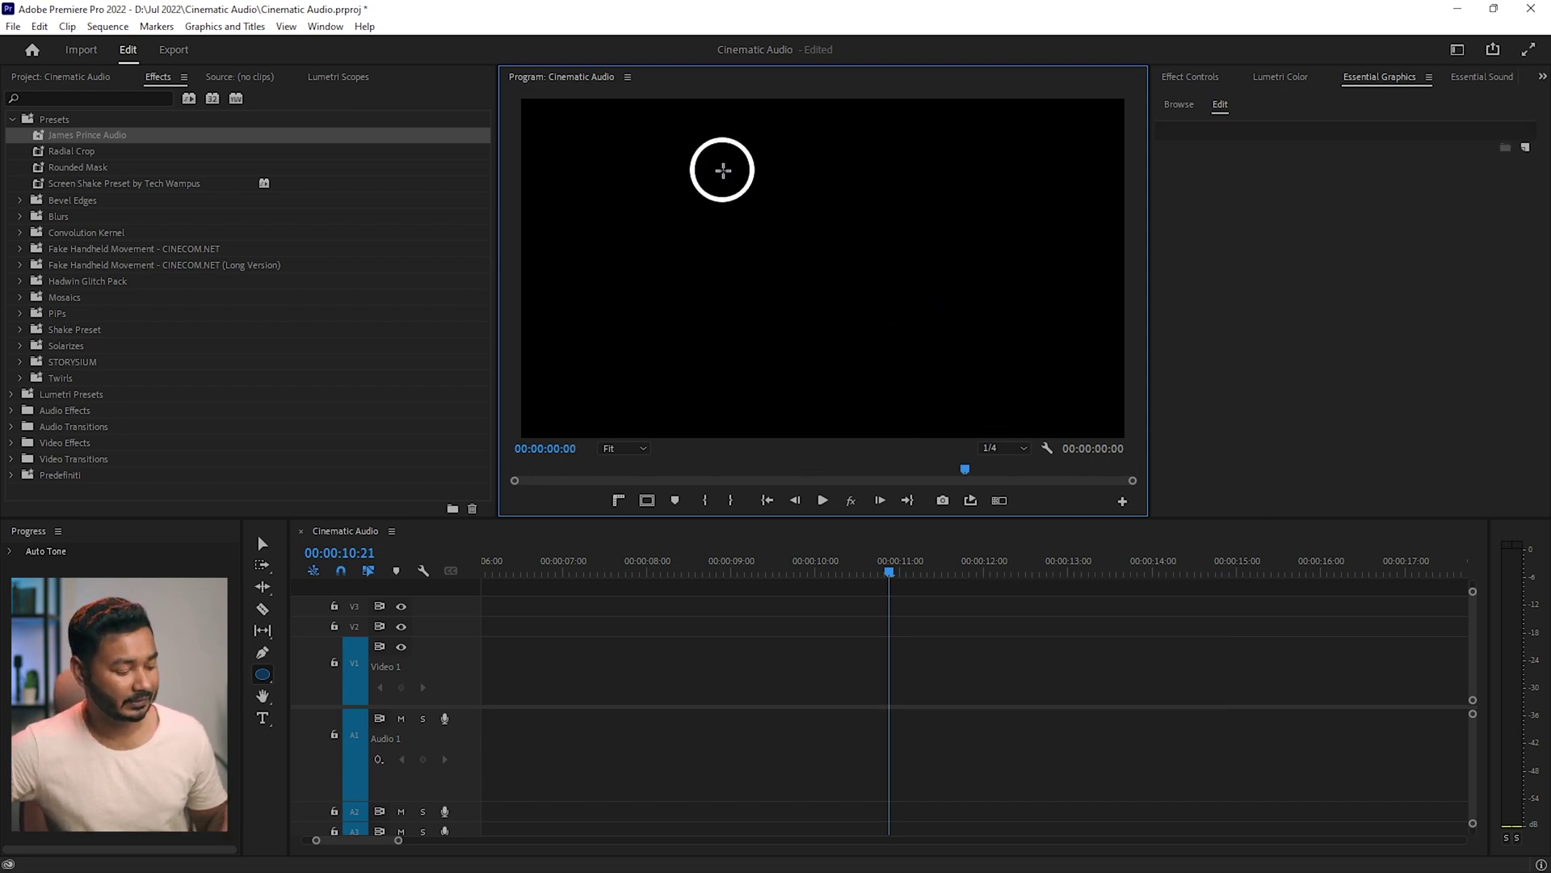
mouse_move(710, 170)
mouse_down()
mouse_move(860, 318)
mouse_move(975, 385)
mouse_move(919, 352)
mouse_up()
Step: Resize the circle larger with the Selection Tool, then delete it
click(263, 543)
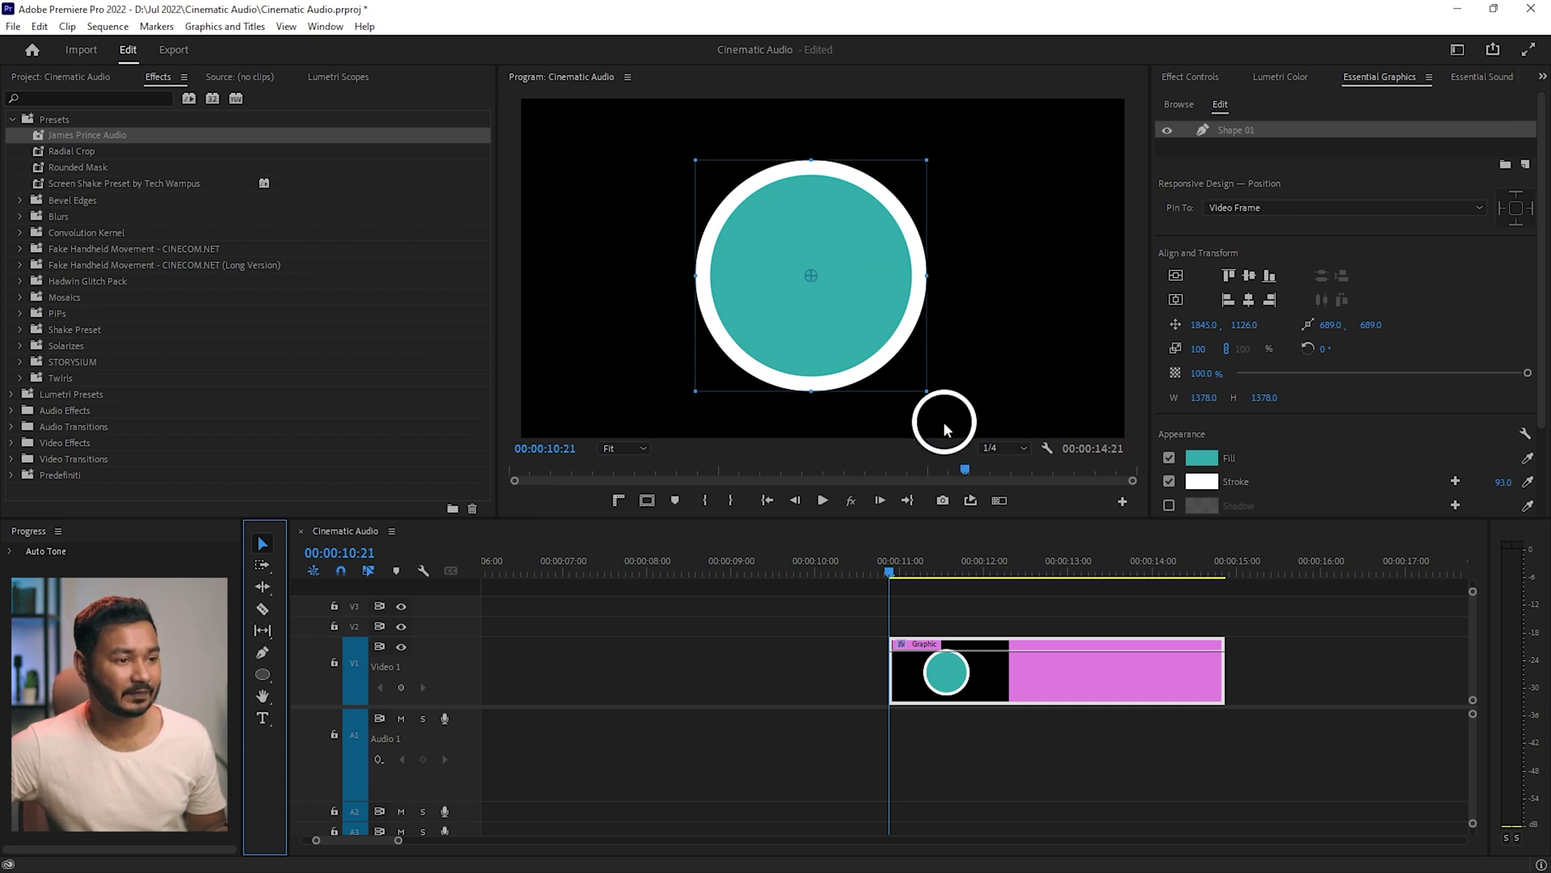
drag(923, 393, 929, 301)
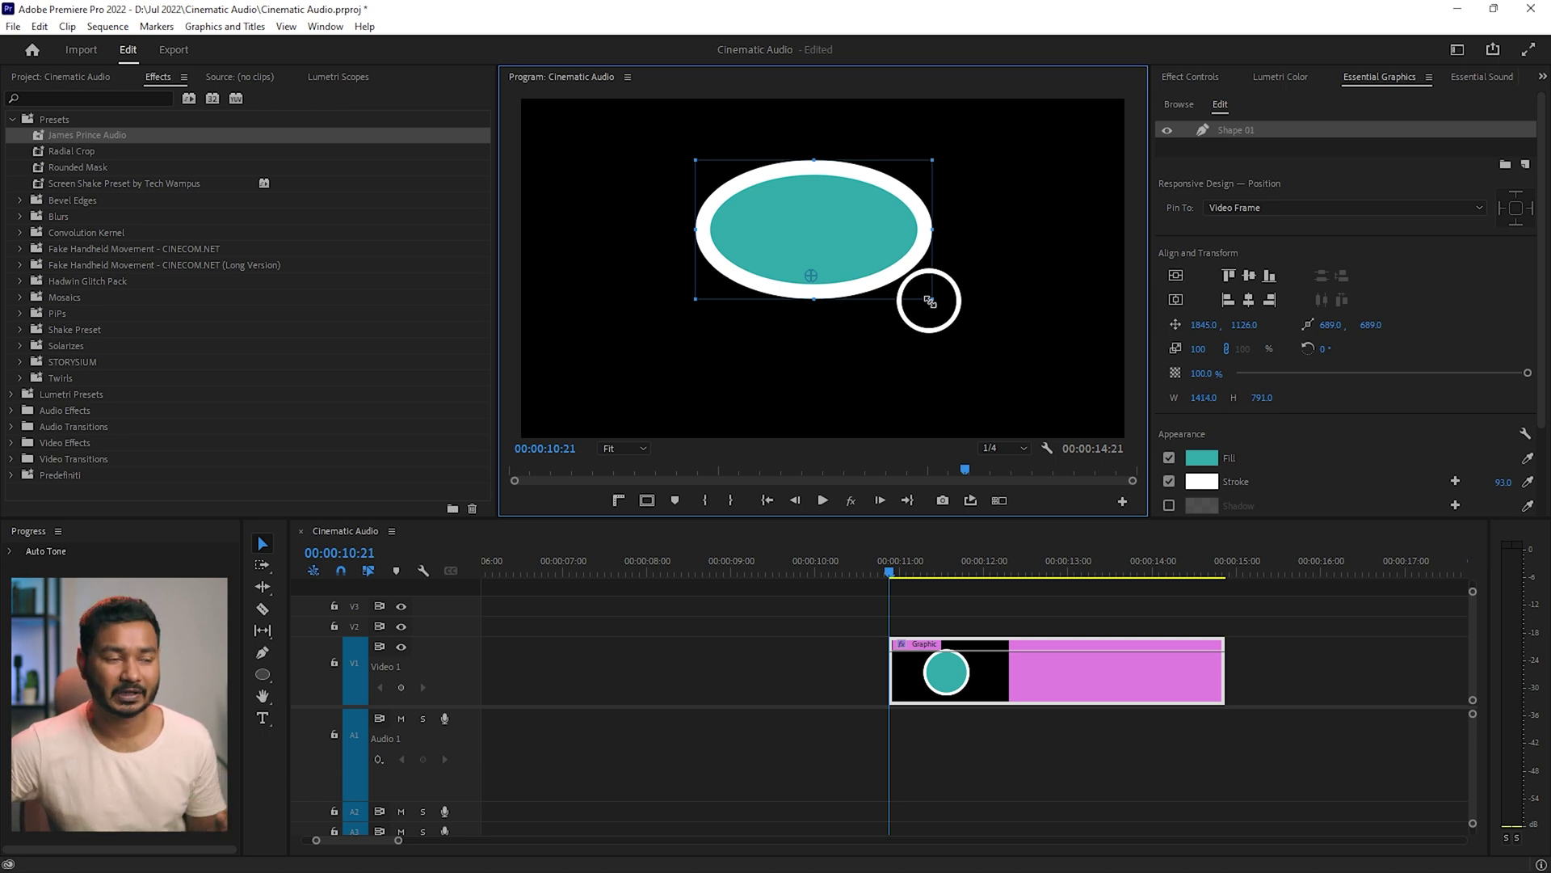
drag(929, 301, 943, 334)
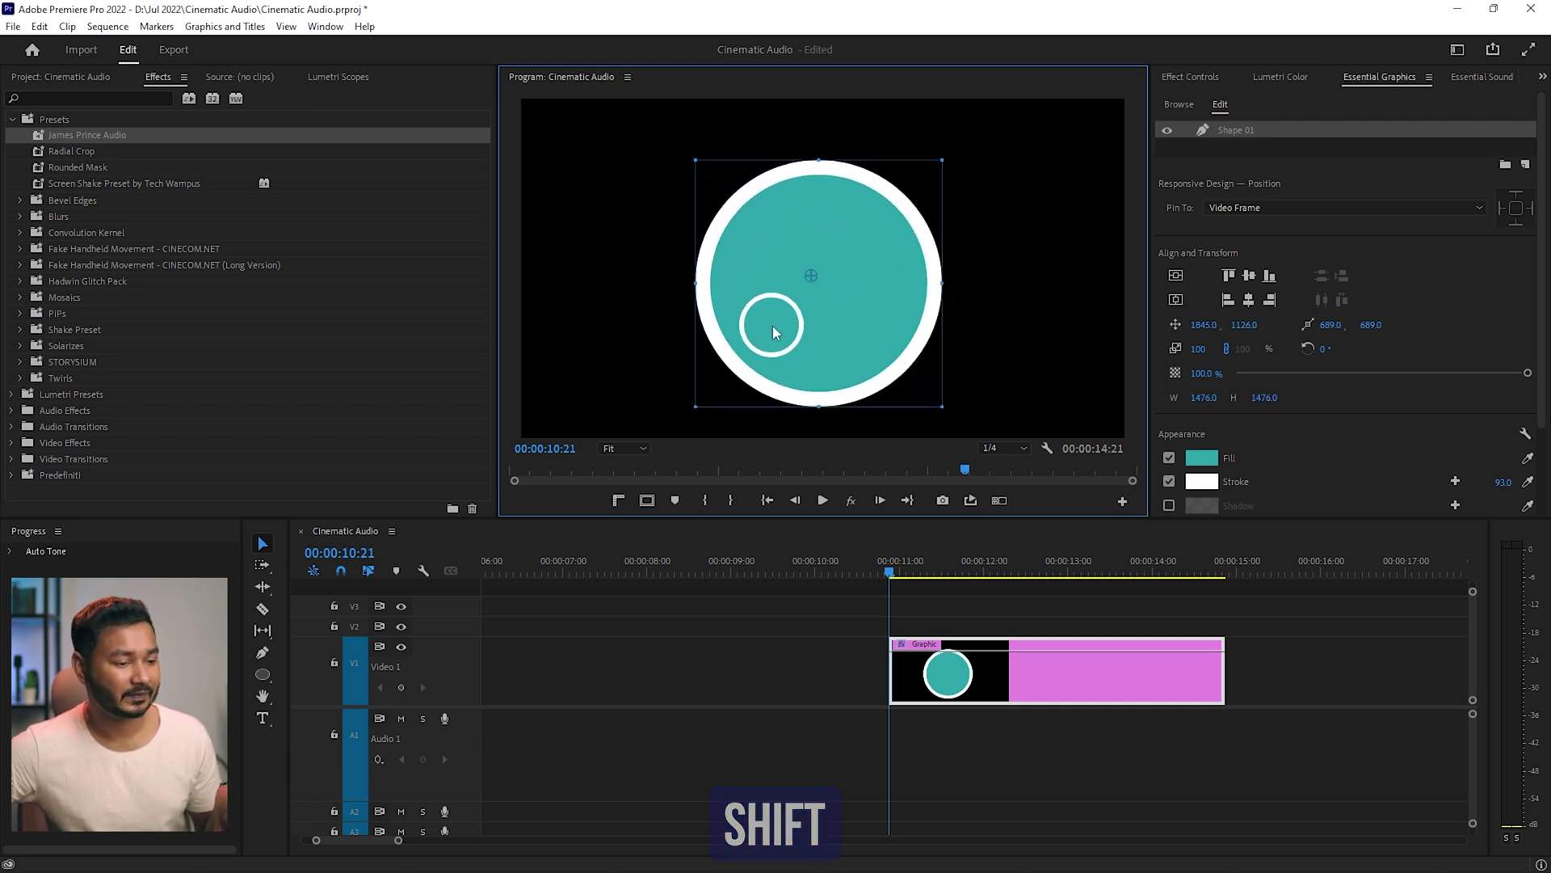
key(Delete)
click(265, 678)
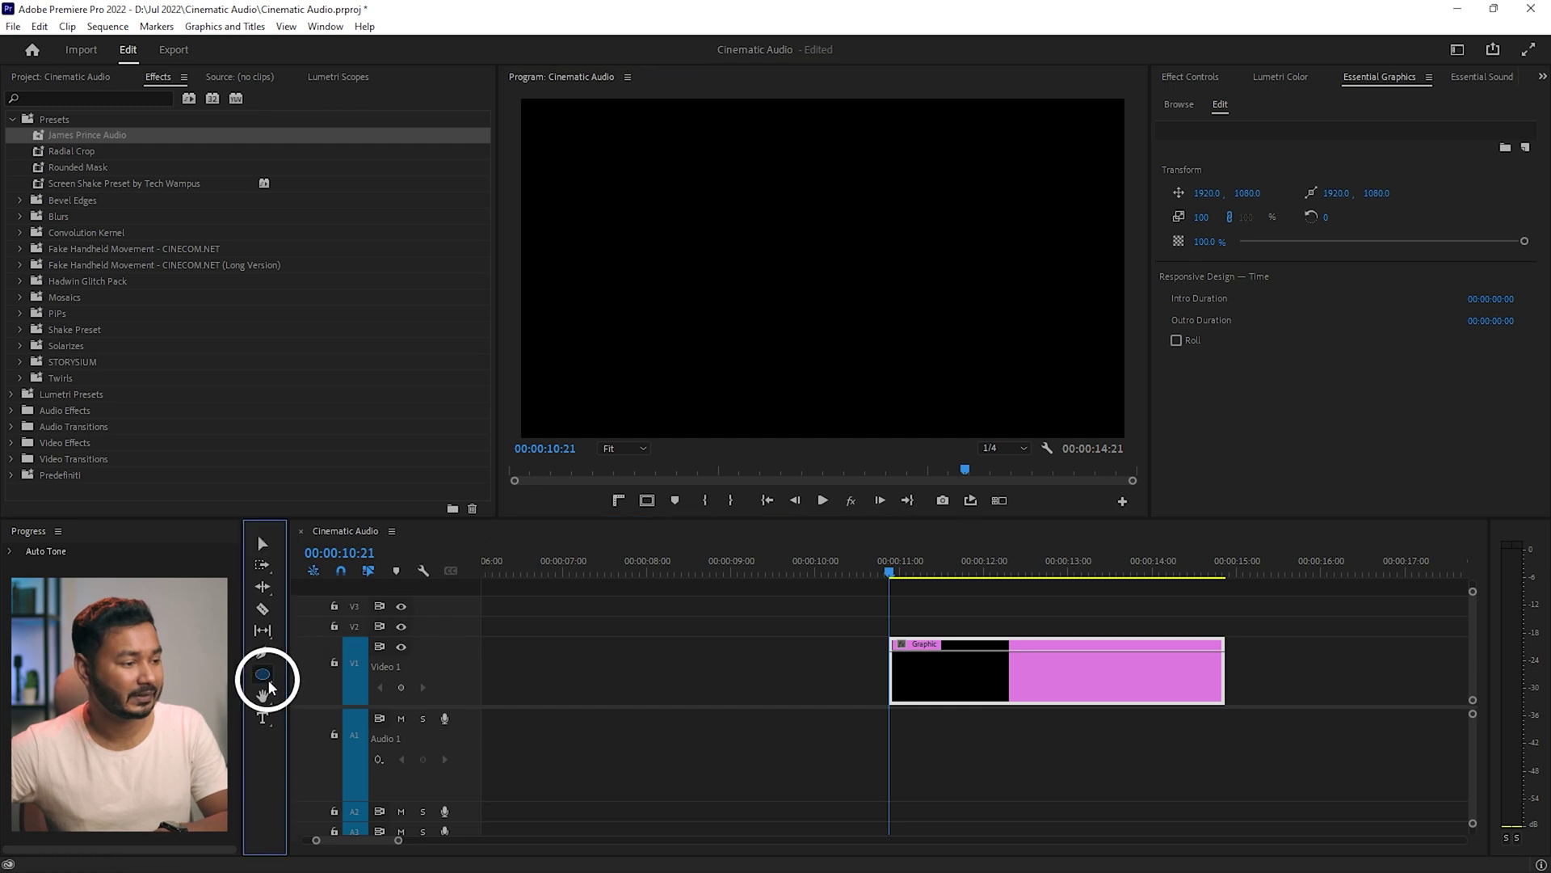
Step: Draw a triangle in the centre of the frame with the Polygon Tool
click(267, 685)
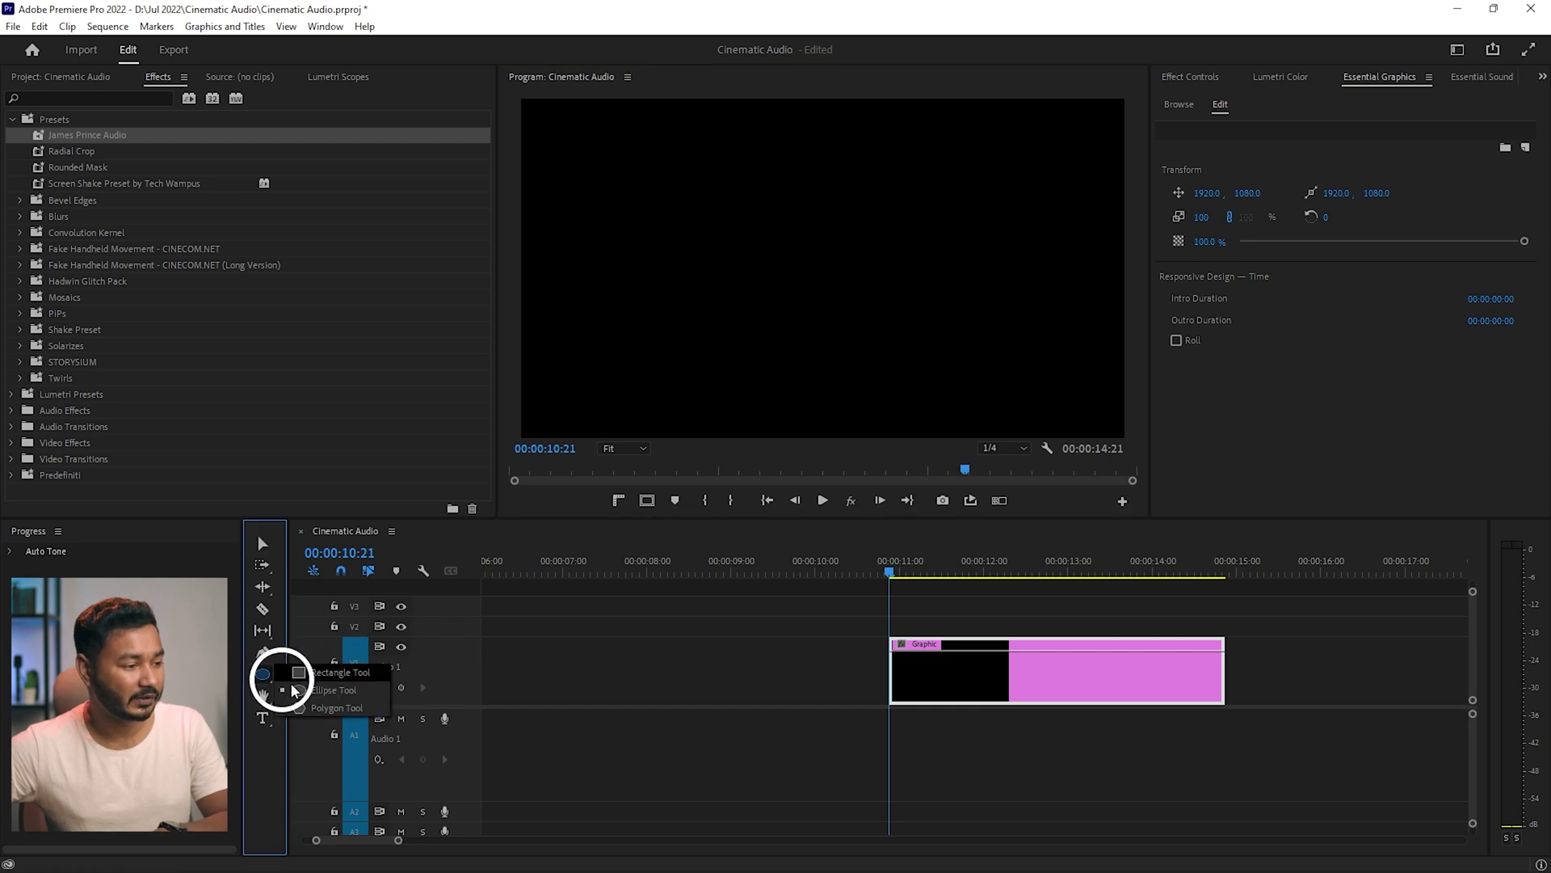
click(347, 718)
drag(720, 180, 1000, 391)
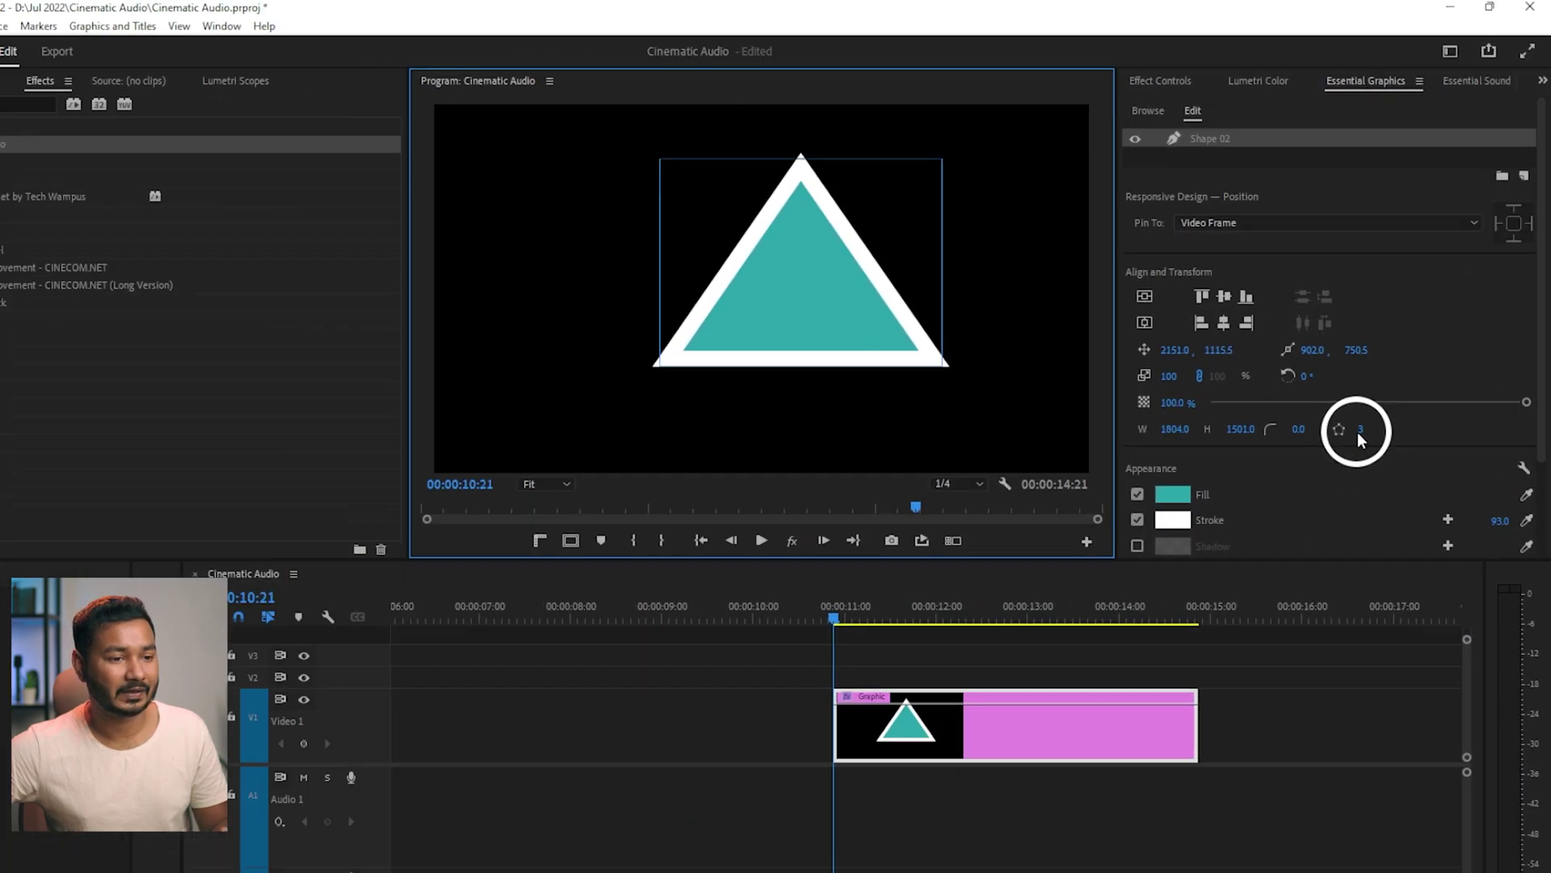
Step: Set the polygon's Number of Sides to 5, then to 10
click(1361, 429)
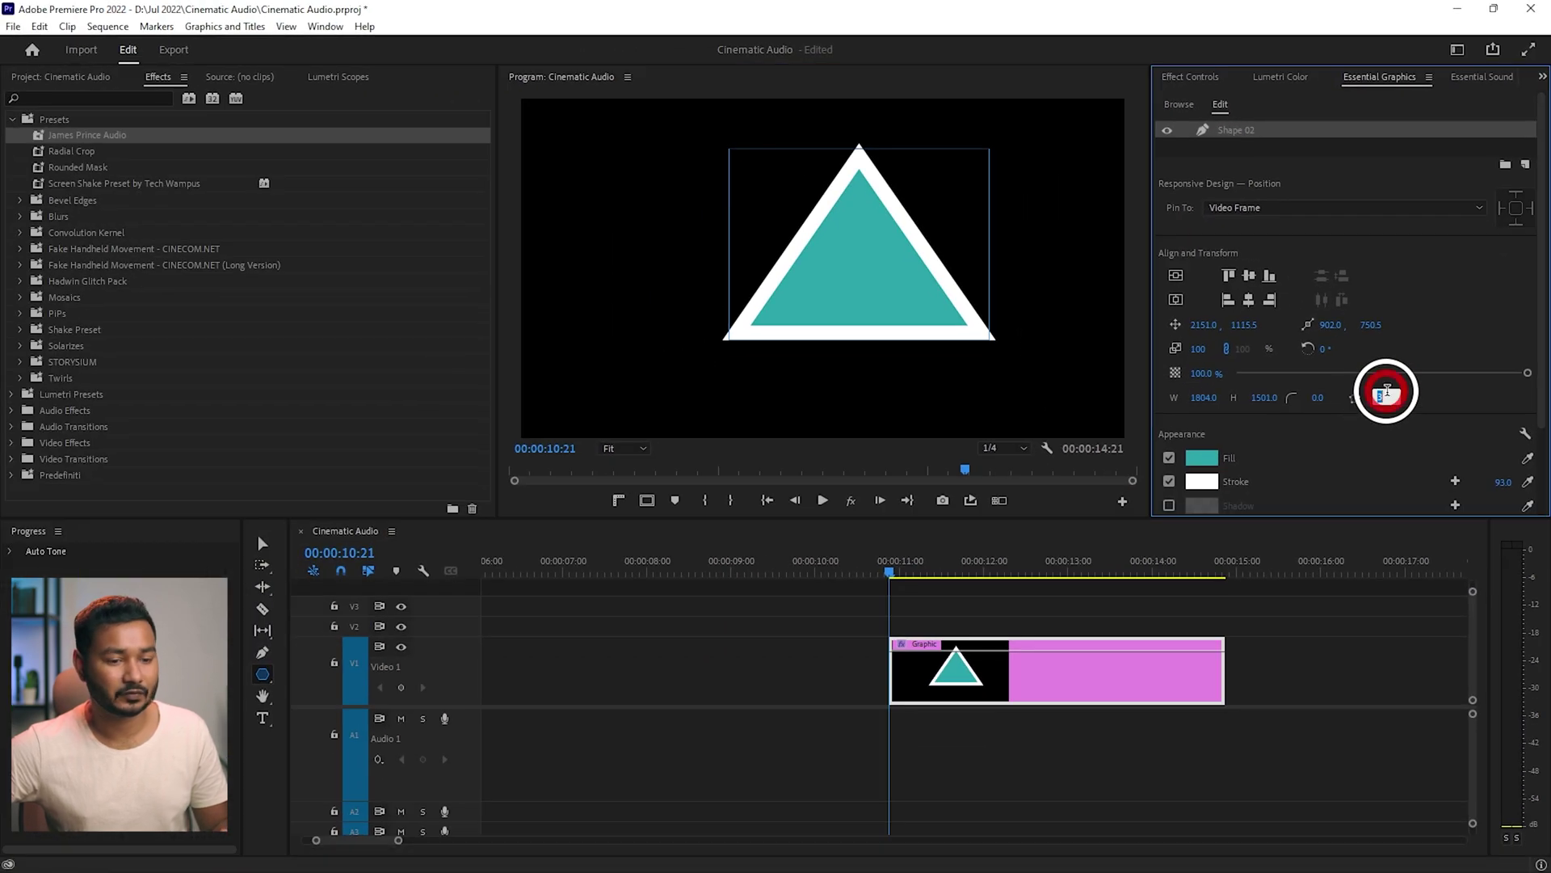
key(Return)
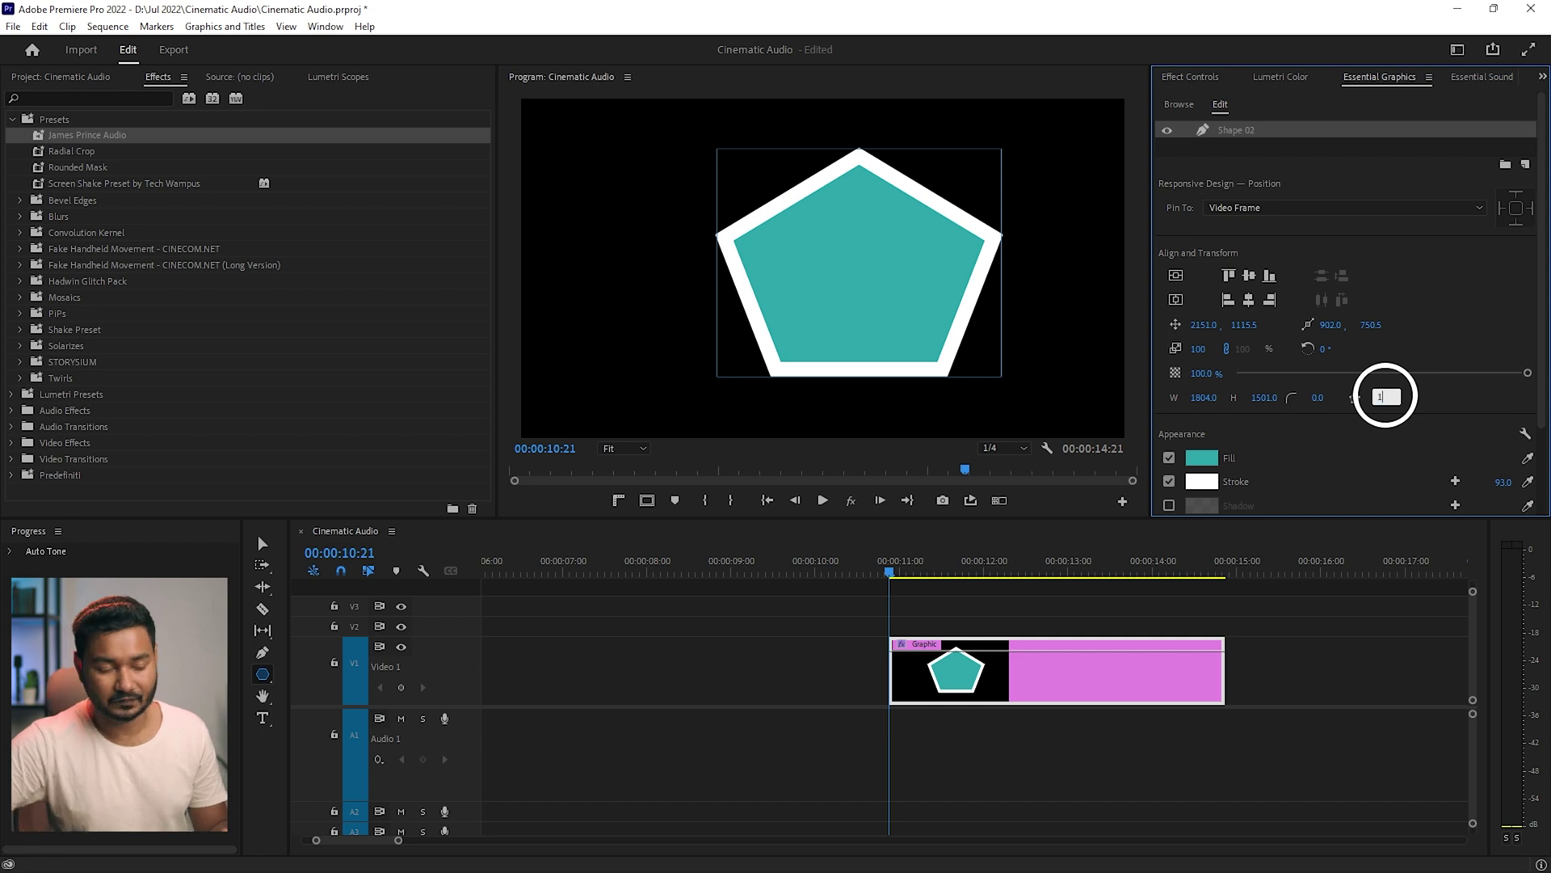
click(1385, 395)
text(10)
key(Return)
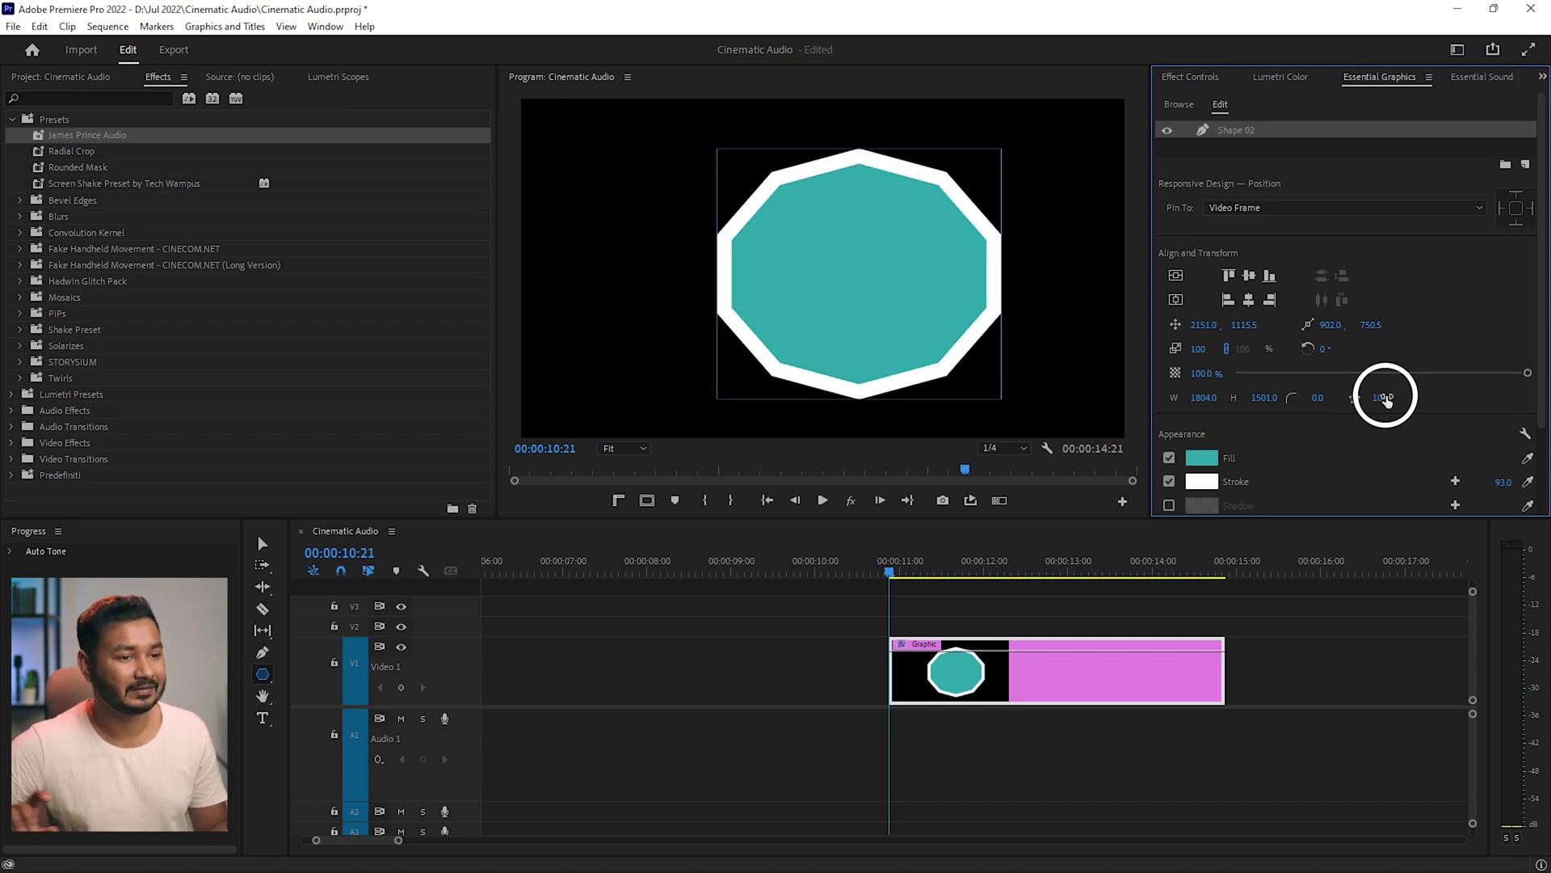